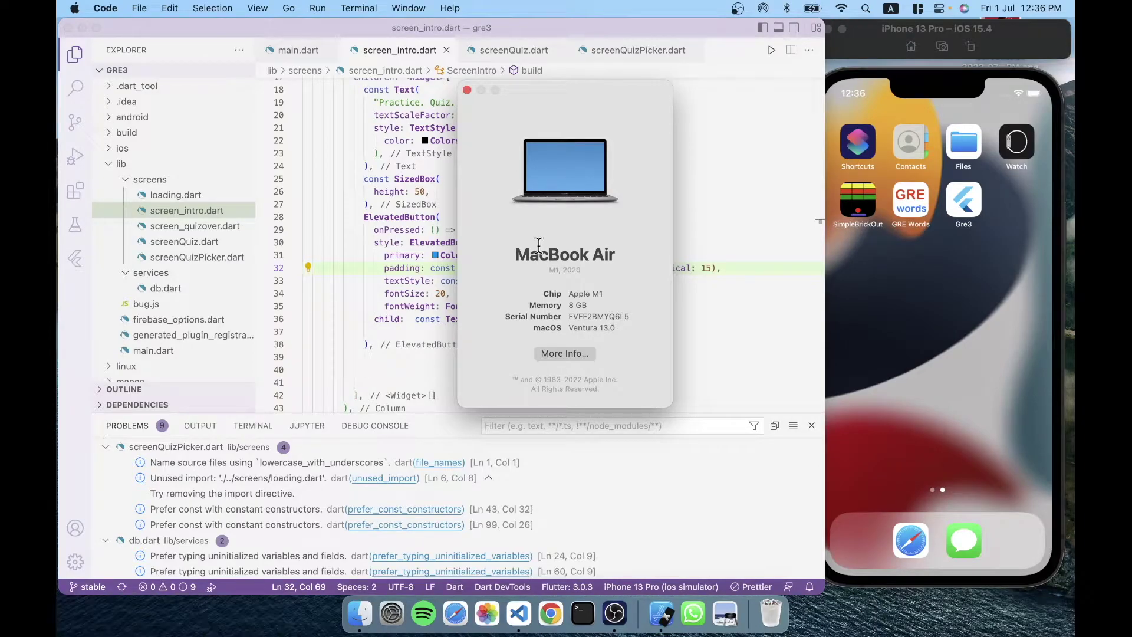
Check the macOS beta build number, close About This Mac, and place the caret on line 24.
{"action": "left_click", "coordinate": [578, 327]}
{"action": "left_click", "coordinate": [465, 91]}
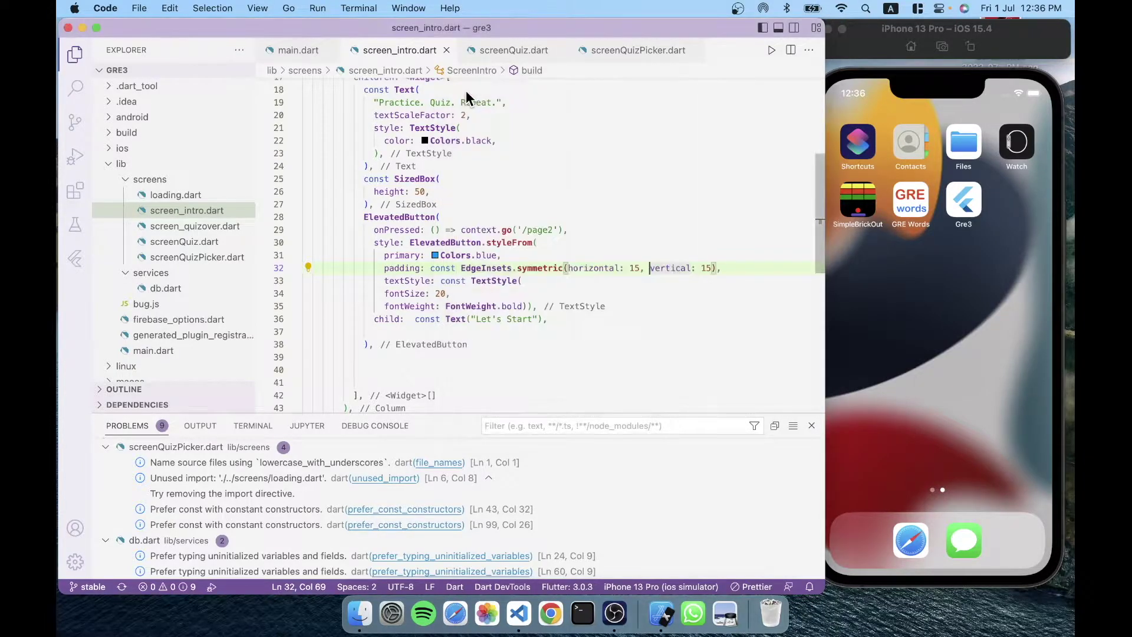
{"action": "left_click", "coordinate": [413, 188]}
{"action": "left_click", "coordinate": [372, 166]}
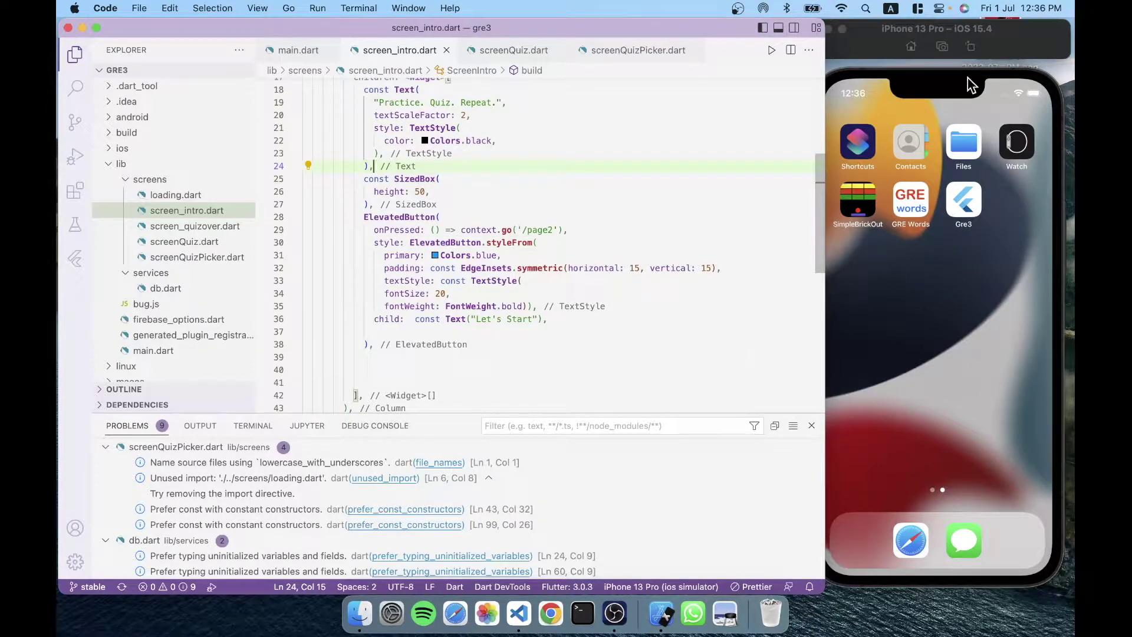
Open the Firebase console's recent projects in Safari, then return to screen_intro.dart in VS Code.
{"action": "left_click", "coordinate": [459, 611]}
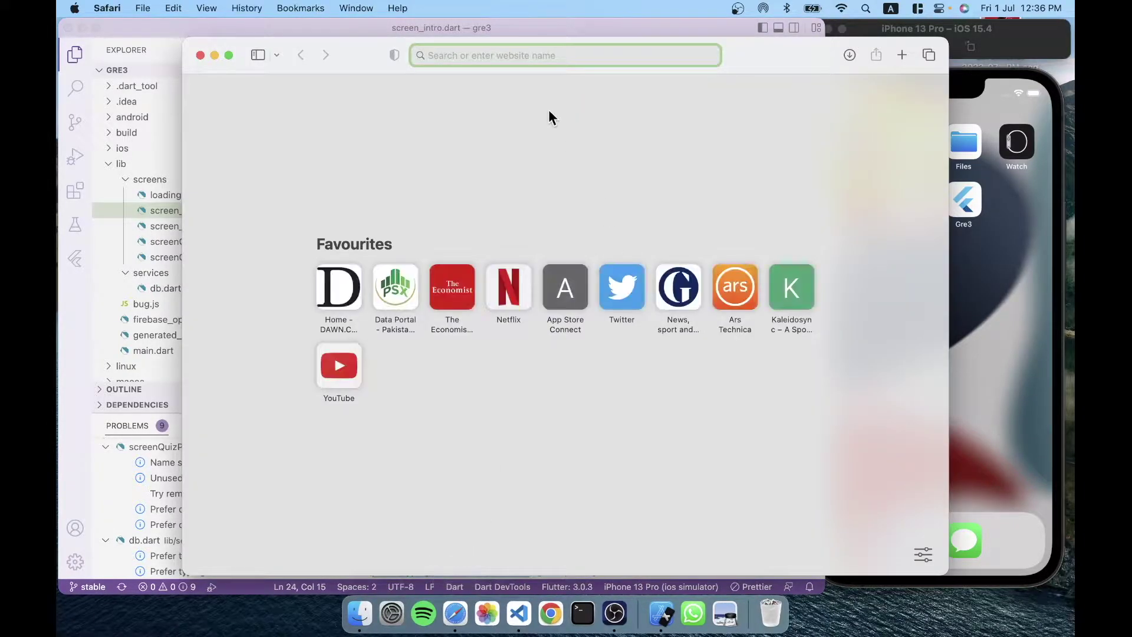
{"action": "type", "text": "firebase console"}
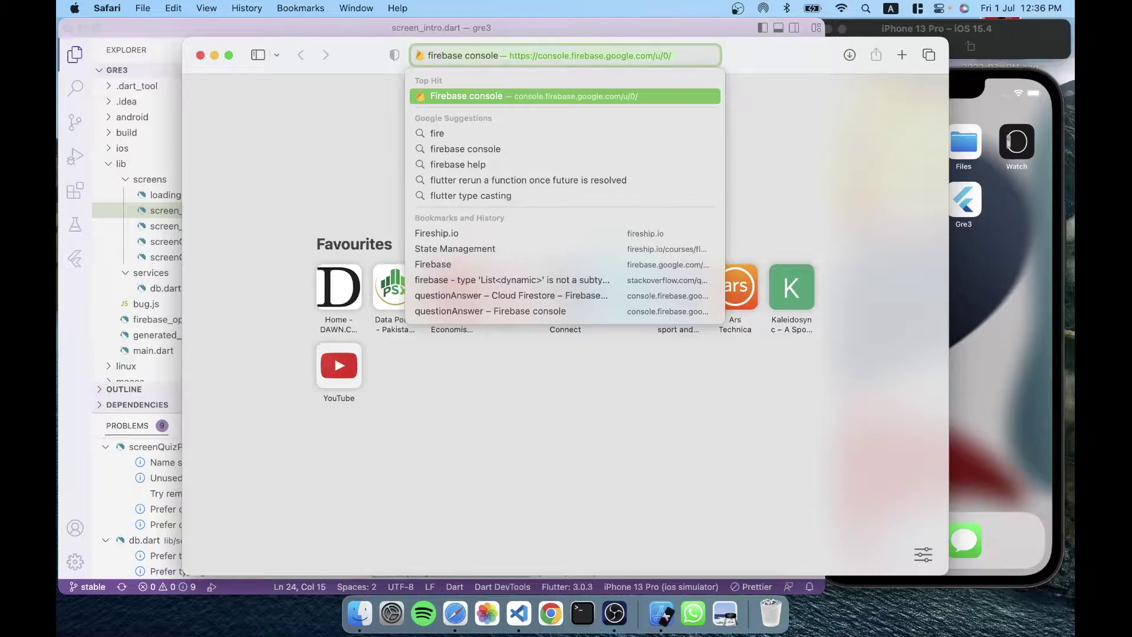
{"action": "key", "text": "Return"}
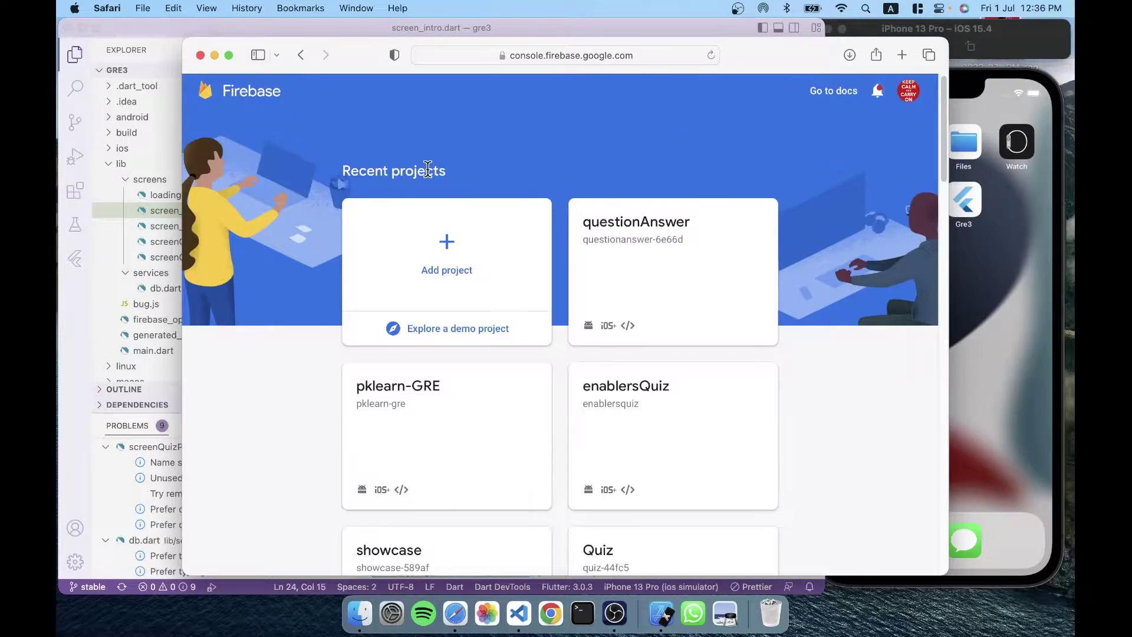
{"action": "left_click", "coordinate": [175, 22]}
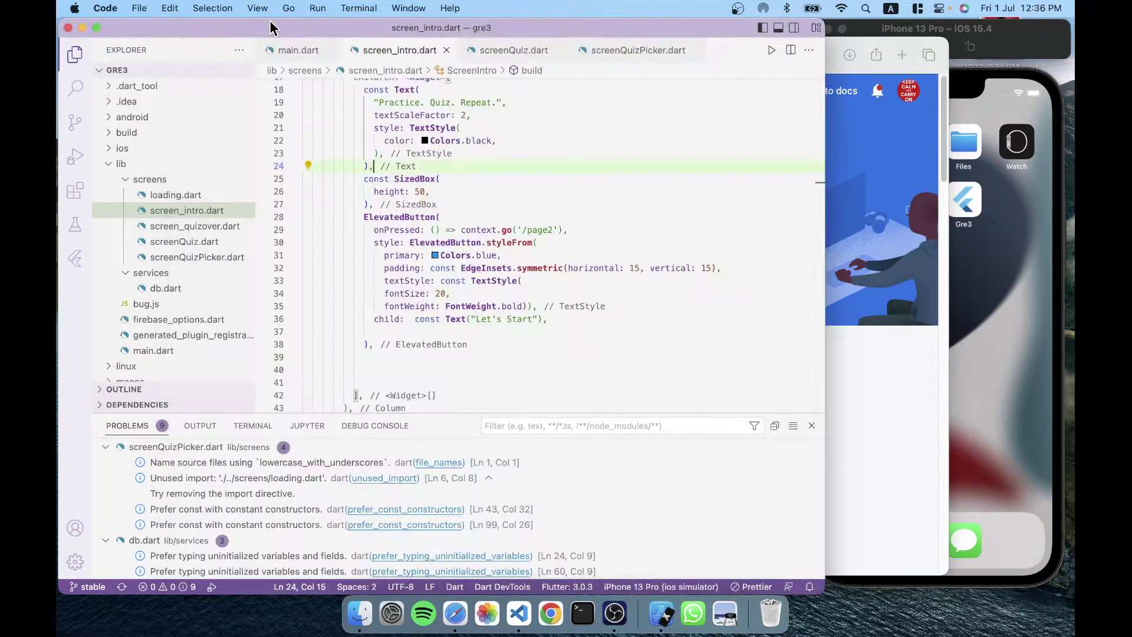
Turn on Stage Manager from Control Center, centre the VS Code window, and place the caret on line 27.
{"action": "left_click", "coordinate": [938, 10]}
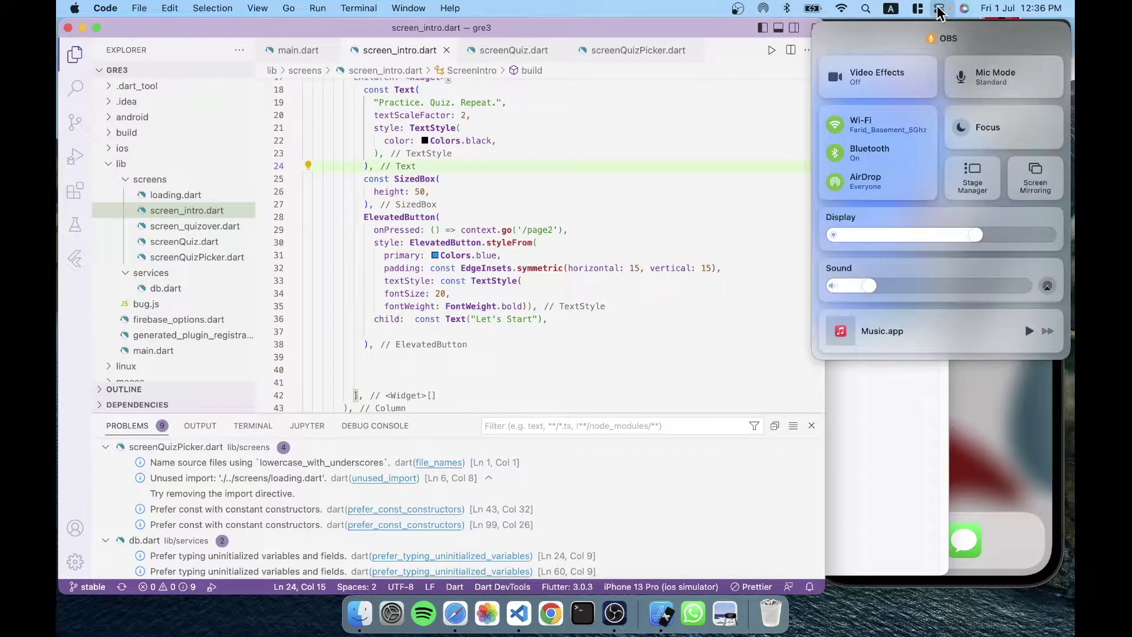
{"action": "left_click", "coordinate": [976, 164]}
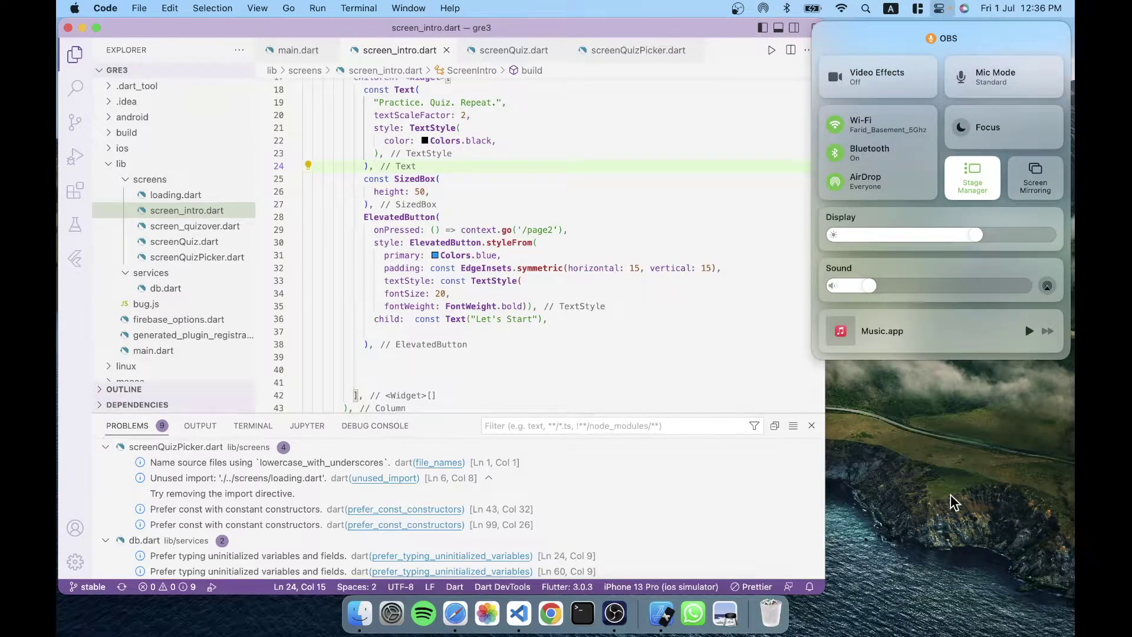
{"action": "left_click", "coordinate": [653, 26]}
{"action": "left_click_drag", "start_coordinate": [653, 26], "coordinate": [827, 36]}
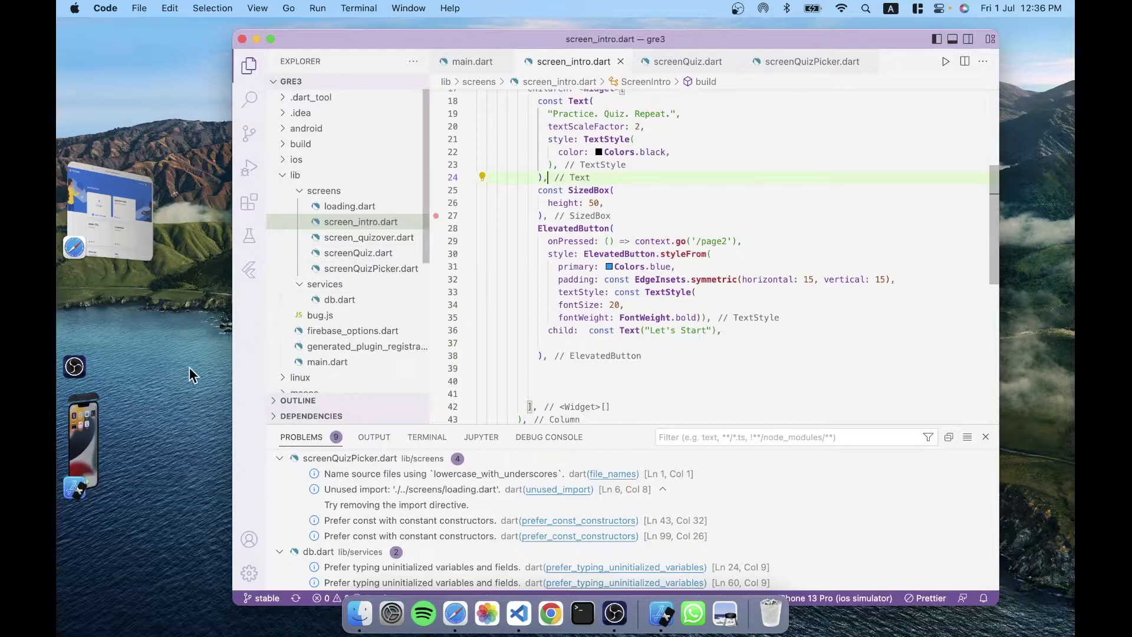
{"action": "left_click", "coordinate": [626, 214]}
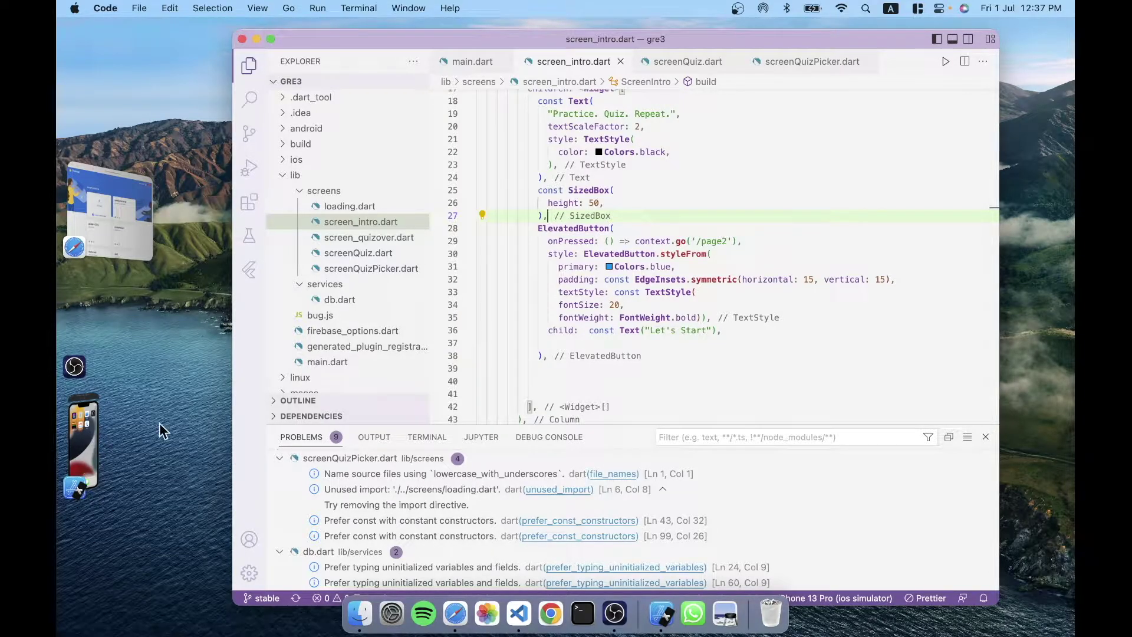
Start debugging the app from main.dart, then bring Safari's Firebase console forward.
{"action": "left_click", "coordinate": [471, 62]}
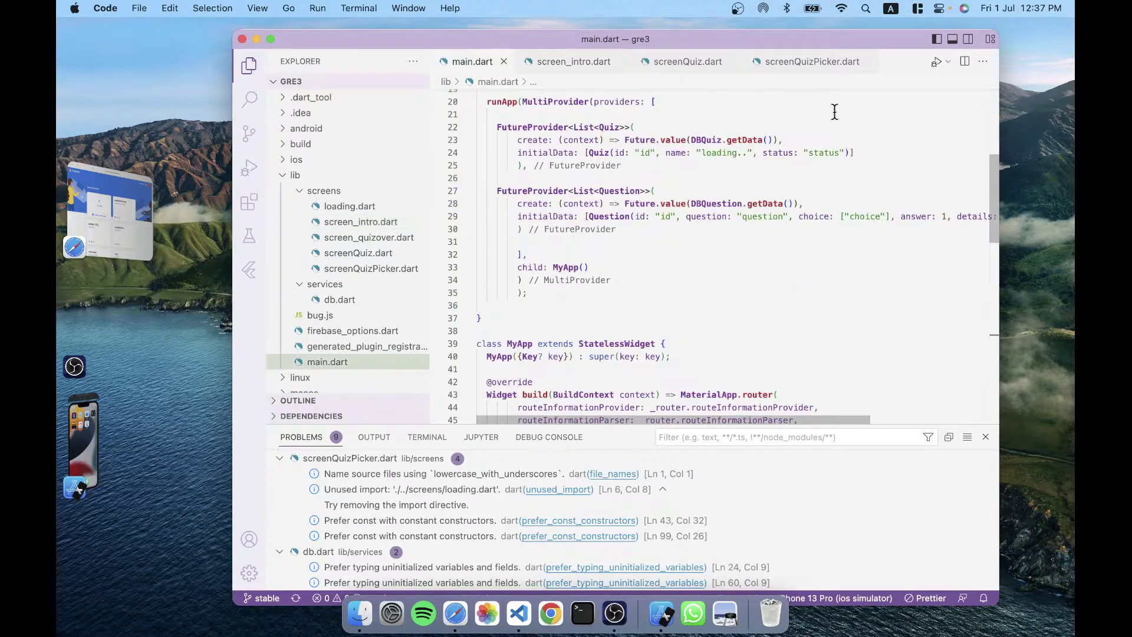
{"action": "left_click", "coordinate": [937, 63]}
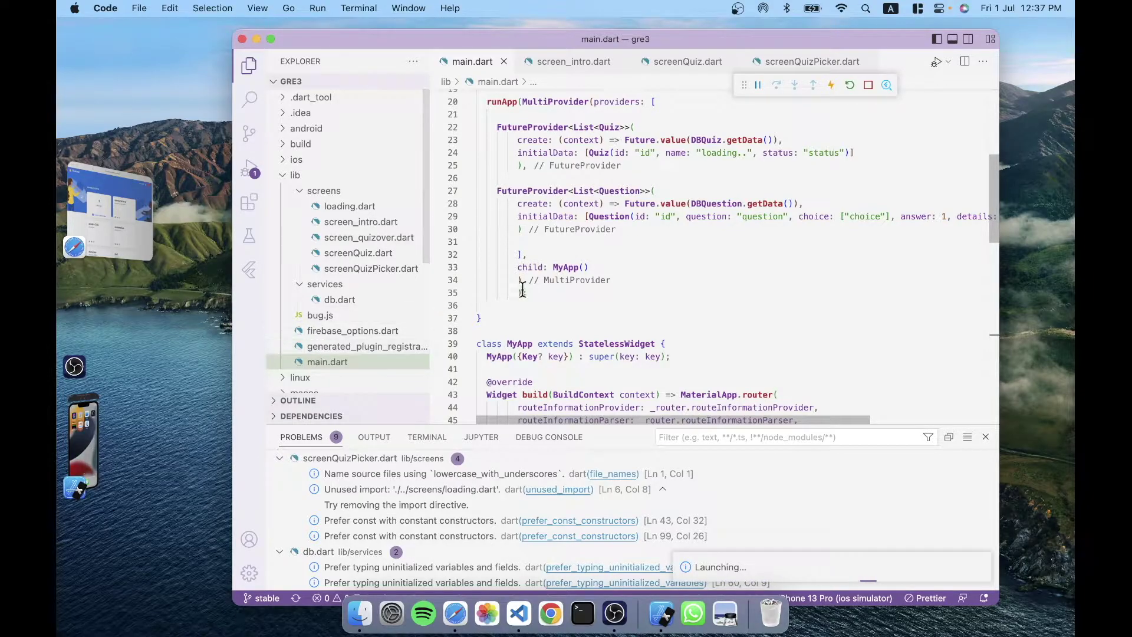
{"action": "left_click", "coordinate": [122, 211]}
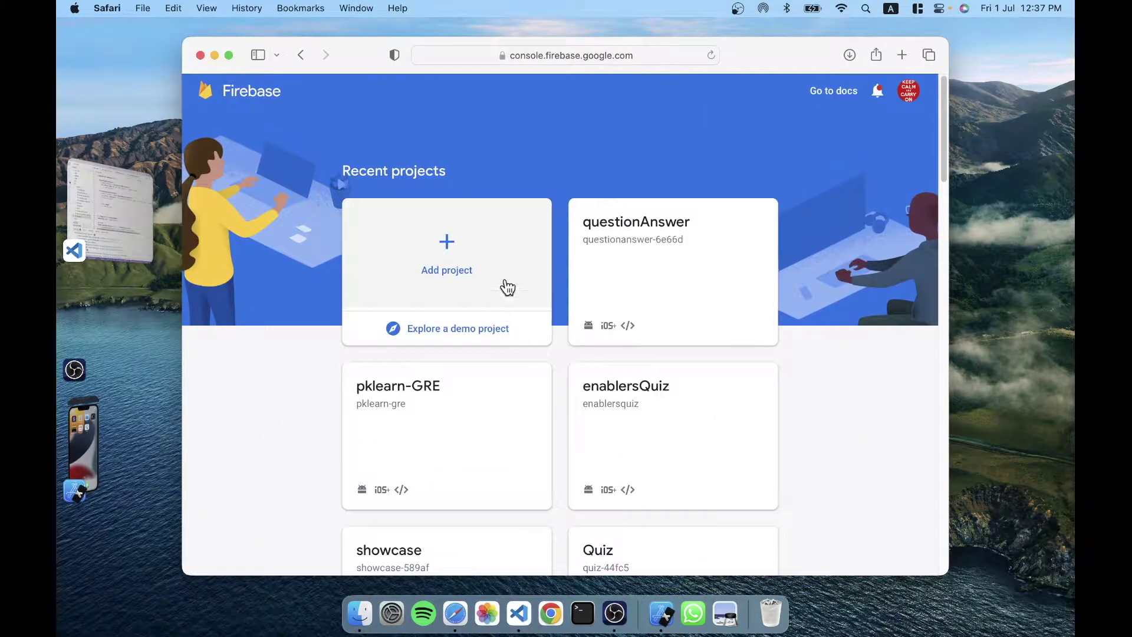
Add a blank second tab, then open the questionAnswer project and scroll to its Firestore usage charts.
{"action": "left_click", "coordinate": [902, 55]}
{"action": "left_click", "coordinate": [355, 87]}
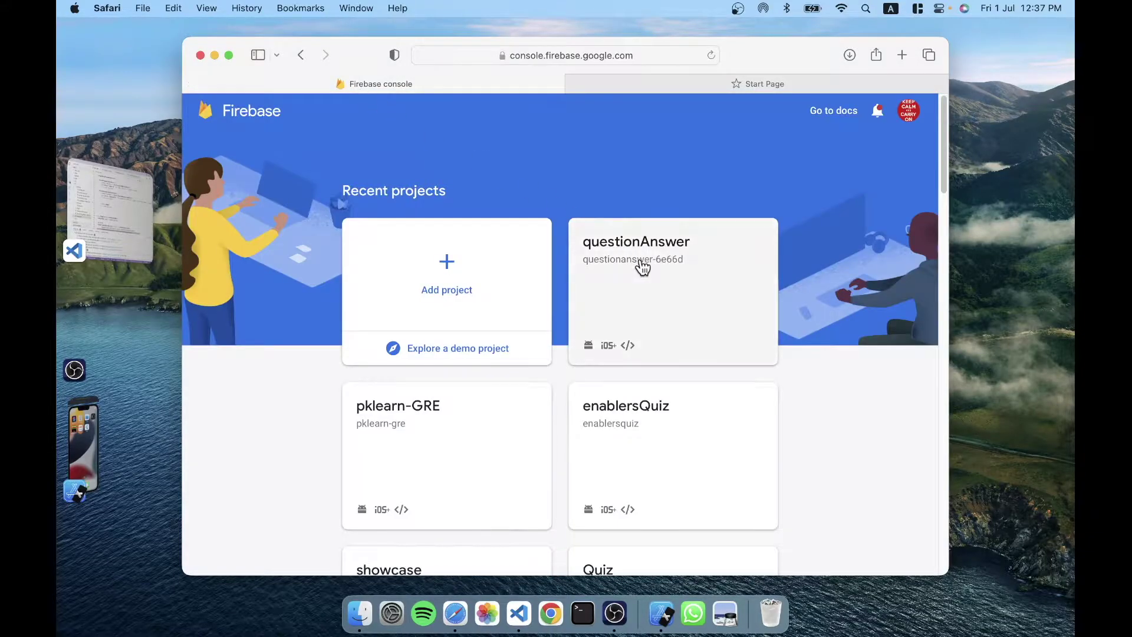
{"action": "left_click", "coordinate": [642, 264]}
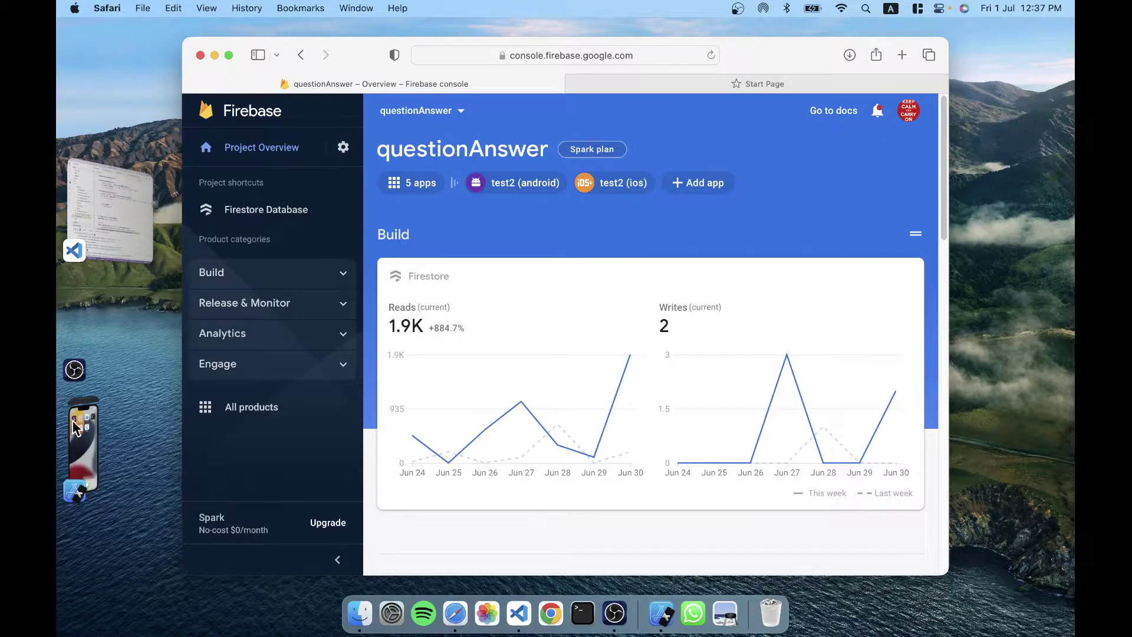
{"action": "scroll", "coordinate": [475, 281], "scroll_direction": "down", "scroll_amount": 2}
{"action": "scroll", "coordinate": [476, 283], "scroll_direction": "down", "scroll_amount": 3}
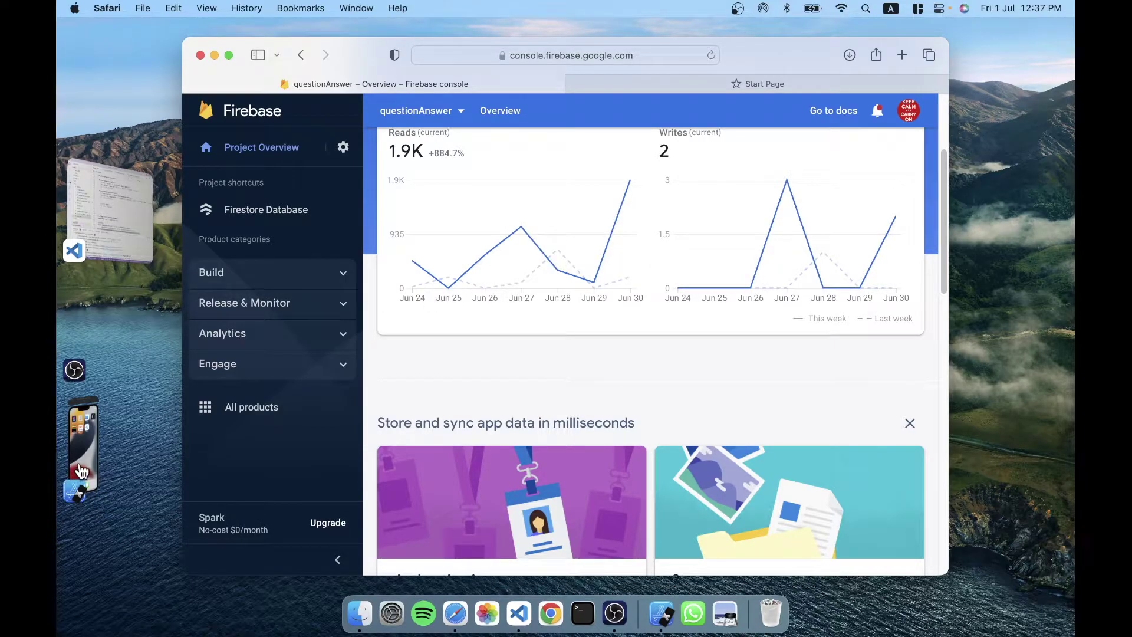
Load pub.dev in the blank second tab.
{"action": "left_click", "coordinate": [641, 87]}
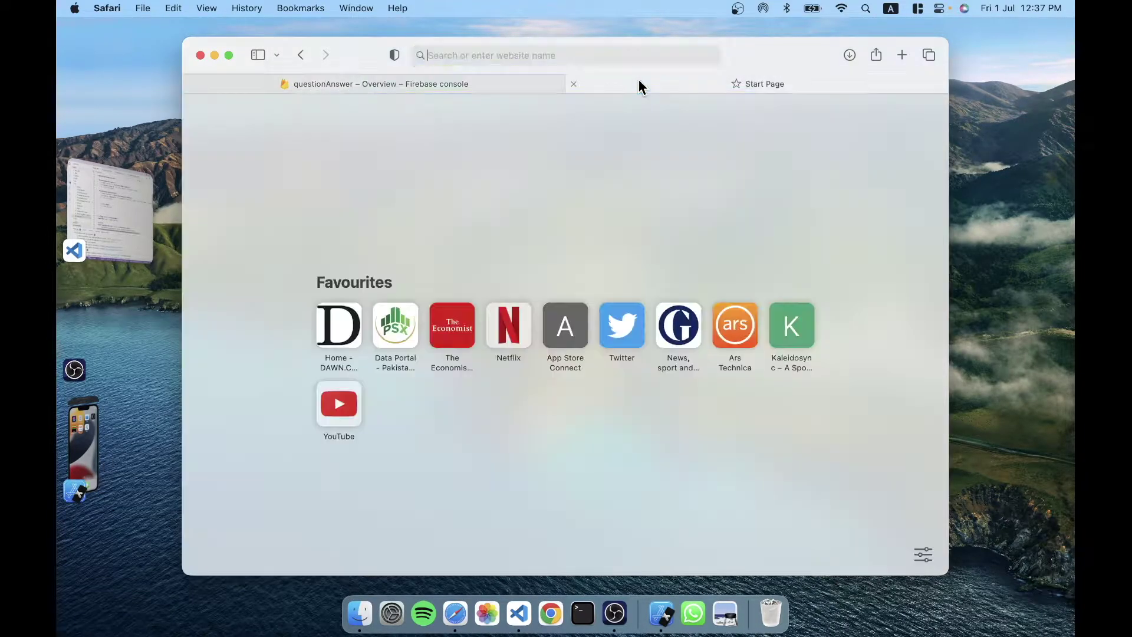
{"action": "type", "text": "pub.dev"}
{"action": "key", "text": "Return"}
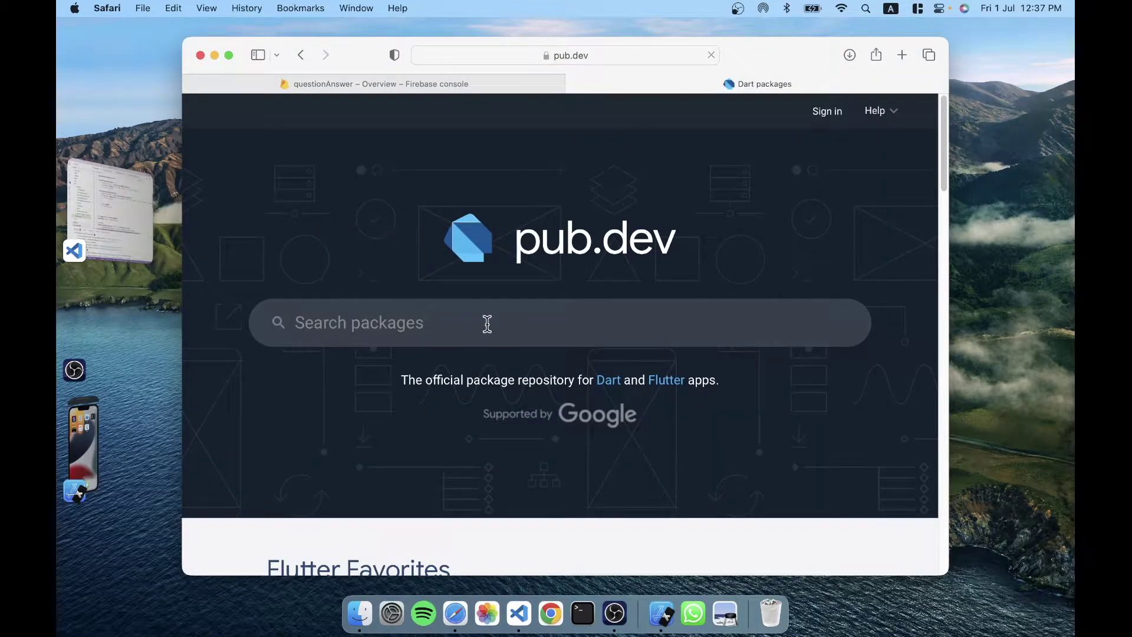
Check the build progress in VS Code, then browse pub.dev's Flutter Favorites and popular packages.
{"action": "left_click", "coordinate": [126, 236]}
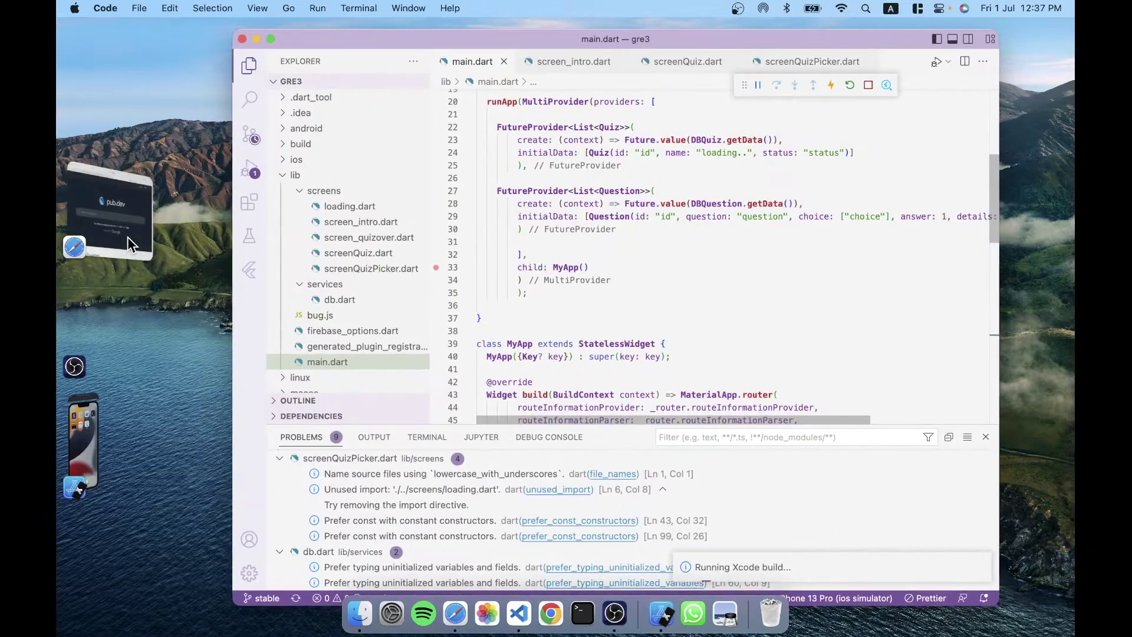
{"action": "left_click", "coordinate": [105, 235]}
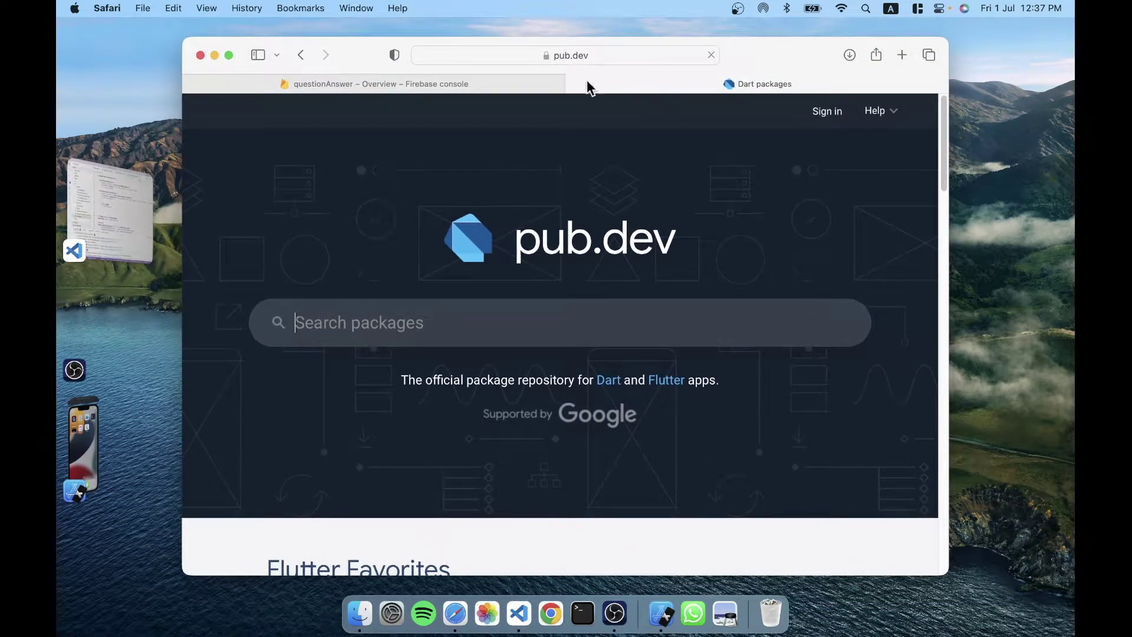
{"action": "scroll", "coordinate": [543, 235], "scroll_direction": "down", "scroll_amount": 10}
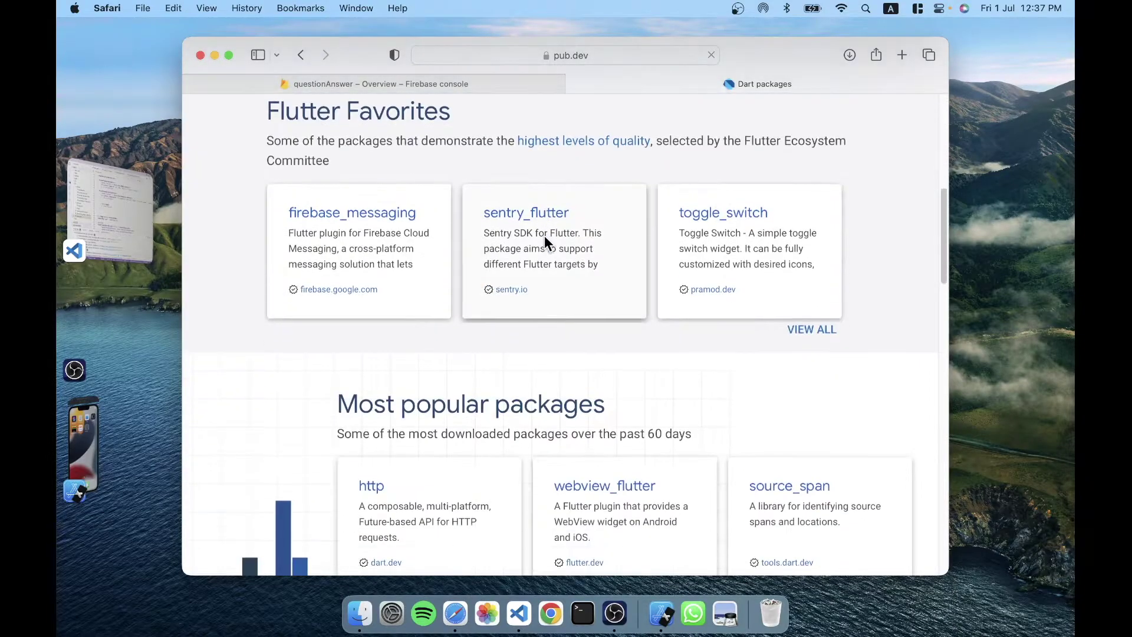
{"action": "scroll", "coordinate": [544, 235], "scroll_direction": "down", "scroll_amount": 2}
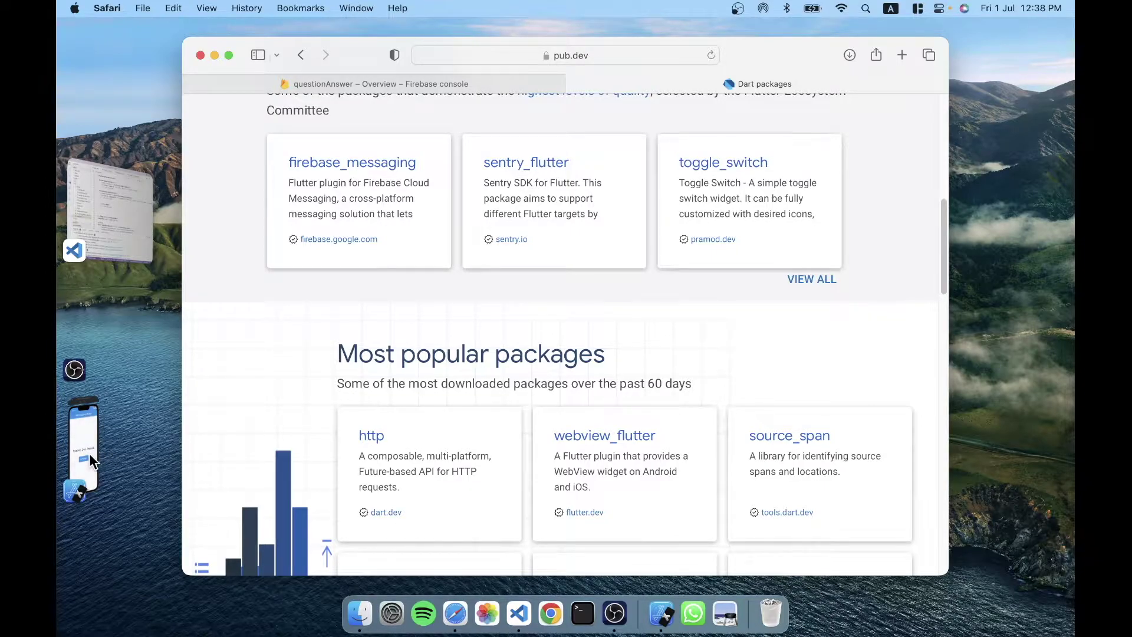
{"action": "left_click", "coordinate": [90, 452]}
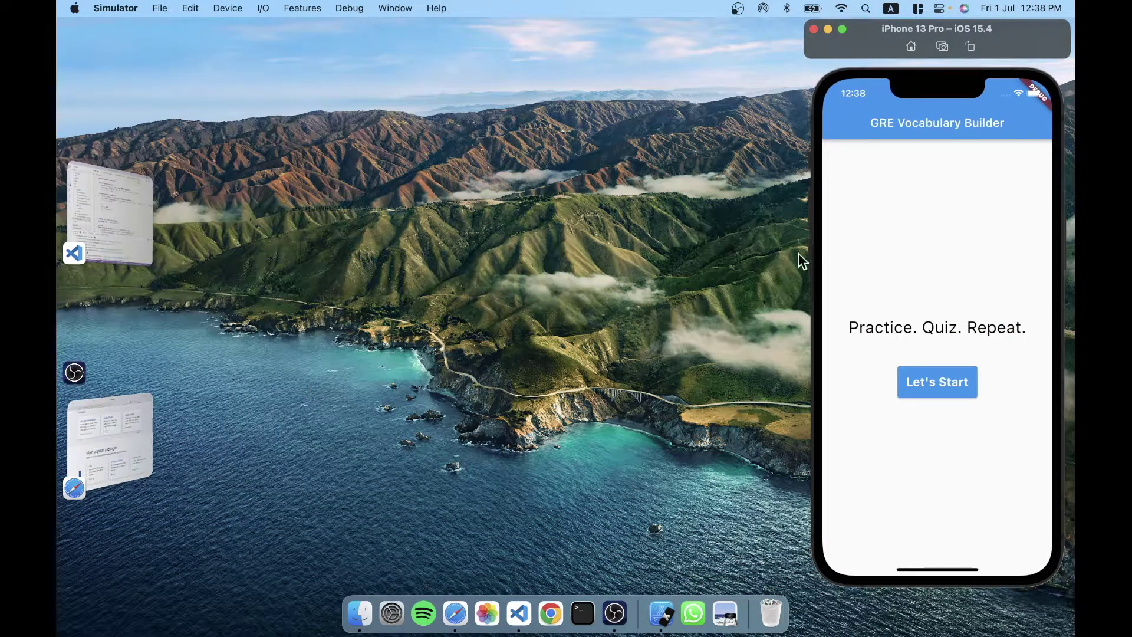
Bring main.dart back to the front in VS Code and place the caret on empty line 31.
{"action": "left_click", "coordinate": [95, 217]}
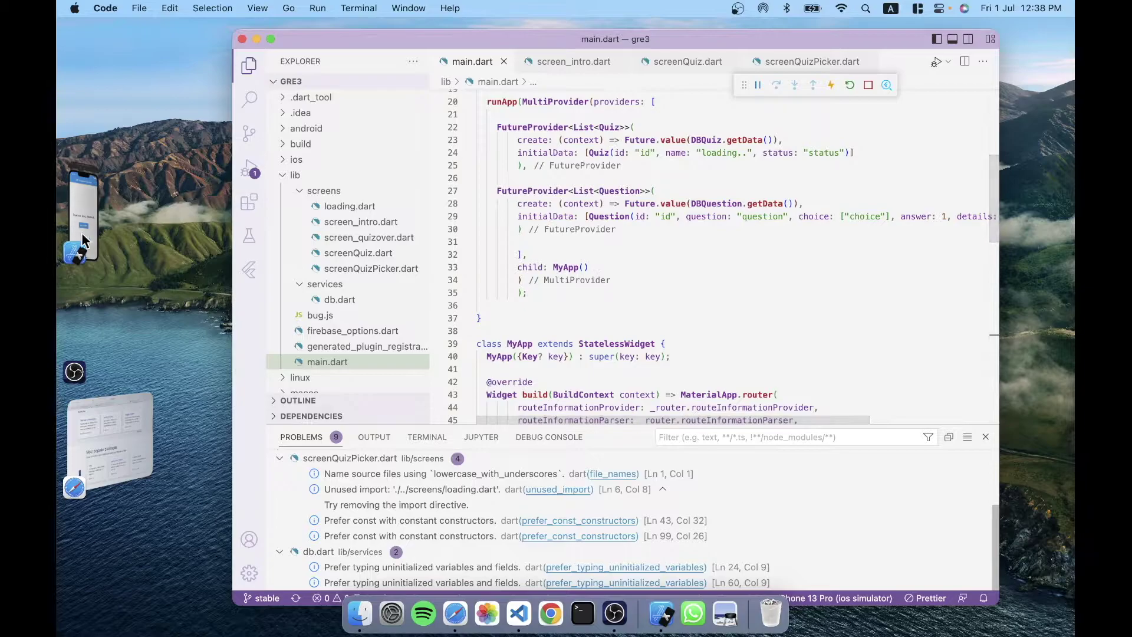
{"action": "left_click", "coordinate": [558, 241]}
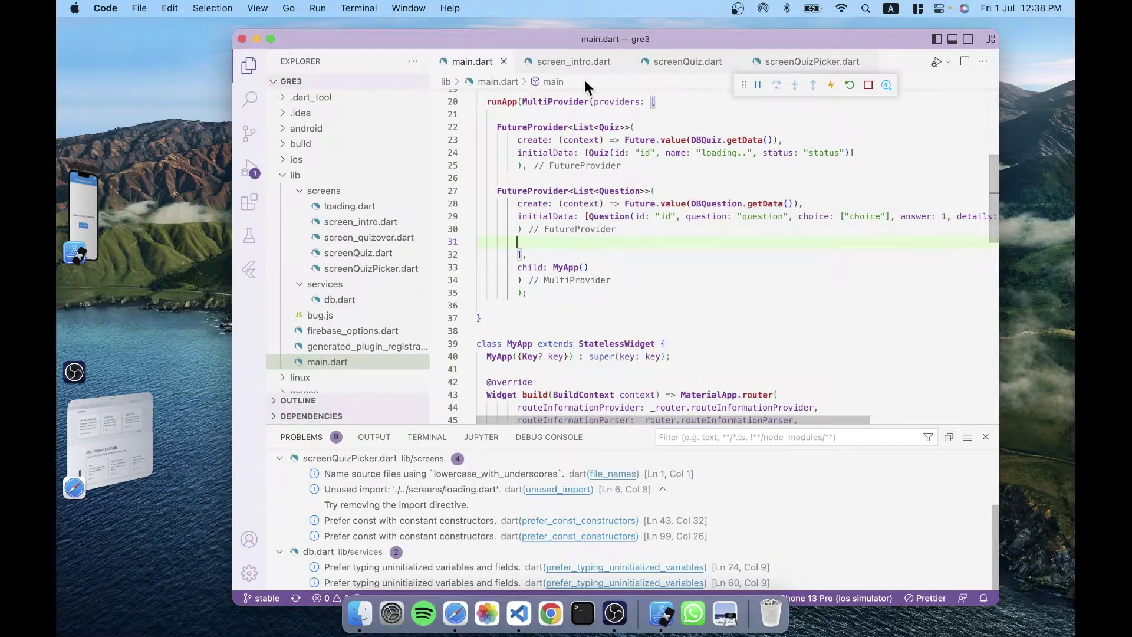
Change the Let's Start button's primary colour from Colors.blue to Colors.red and save to hot-reload.
{"action": "left_click", "coordinate": [575, 64]}
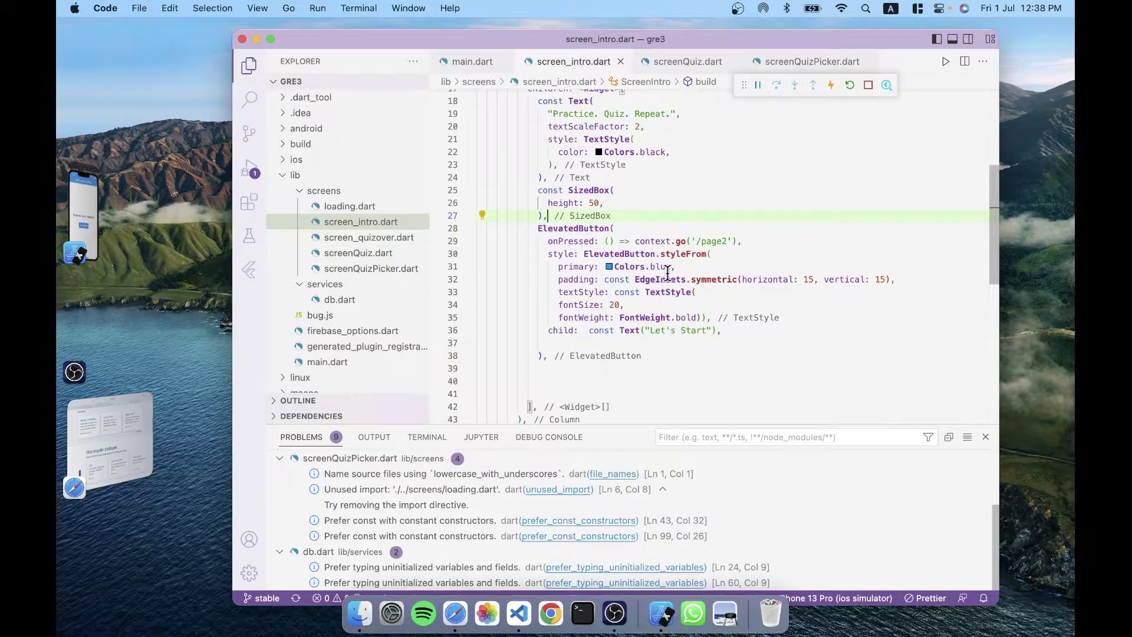
{"action": "left_click", "coordinate": [673, 266]}
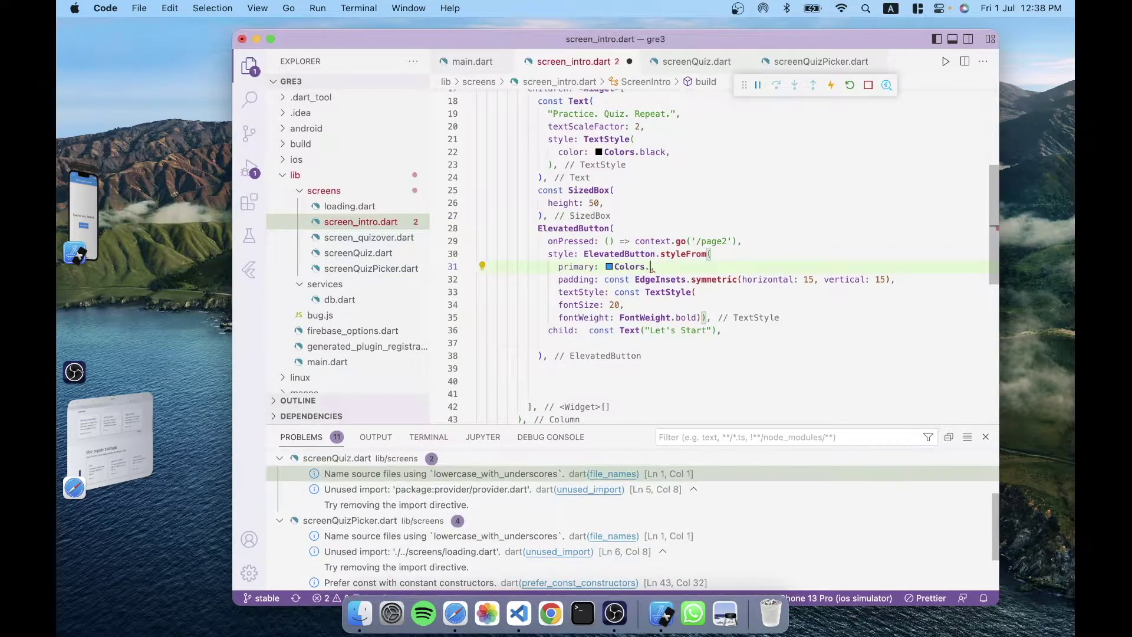
{"action": "key", "text": "Left"}
{"action": "key", "text": "BackSpace"}
{"action": "key", "text": "BackSpace"}
{"action": "key", "text": "BackSpace"}
{"action": "key", "text": "BackSpace"}
{"action": "type", "text": "red"}
{"action": "key", "text": "super+s"}
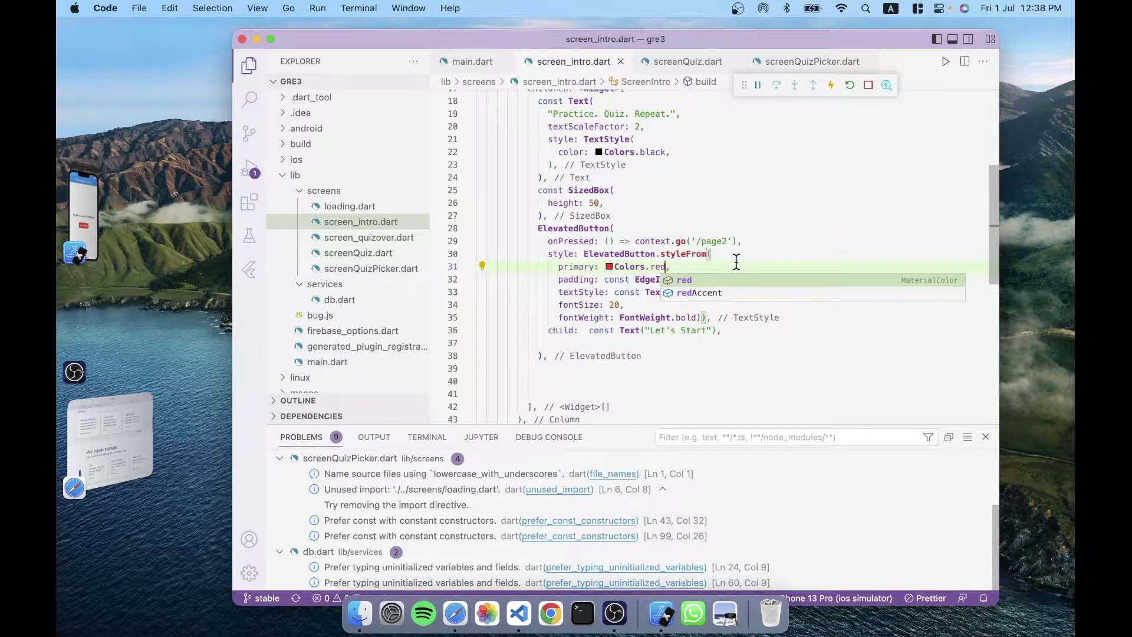
Confirm the red button in the simulator, then put the simulator away and move VS Code right.
{"action": "left_click", "coordinate": [83, 222]}
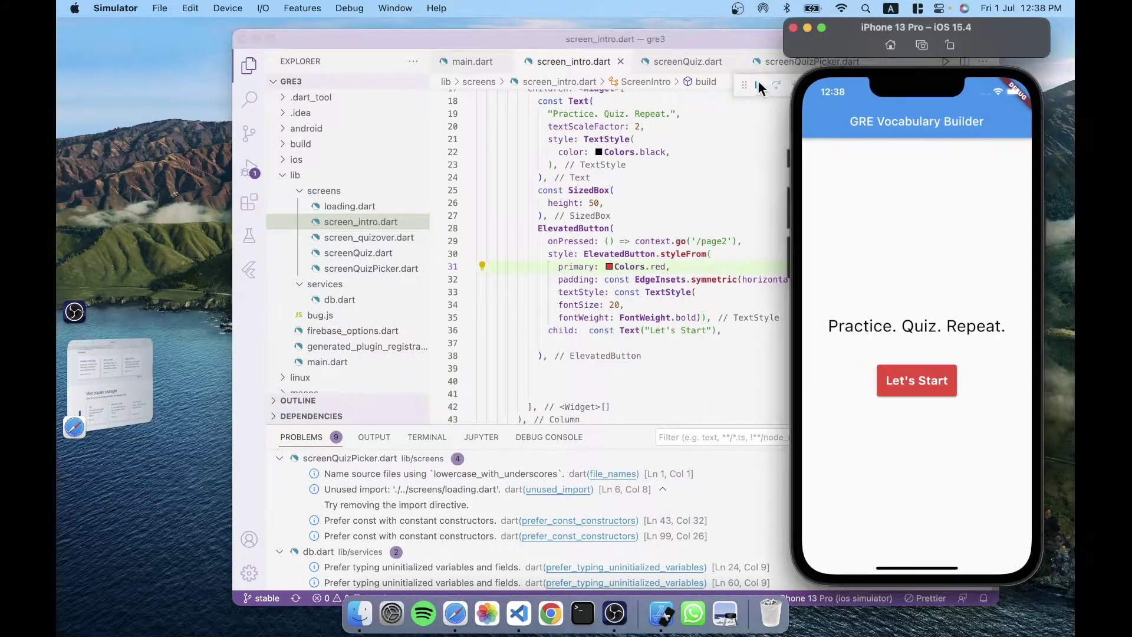
{"action": "left_click_drag", "start_coordinate": [710, 35], "coordinate": [518, 50]}
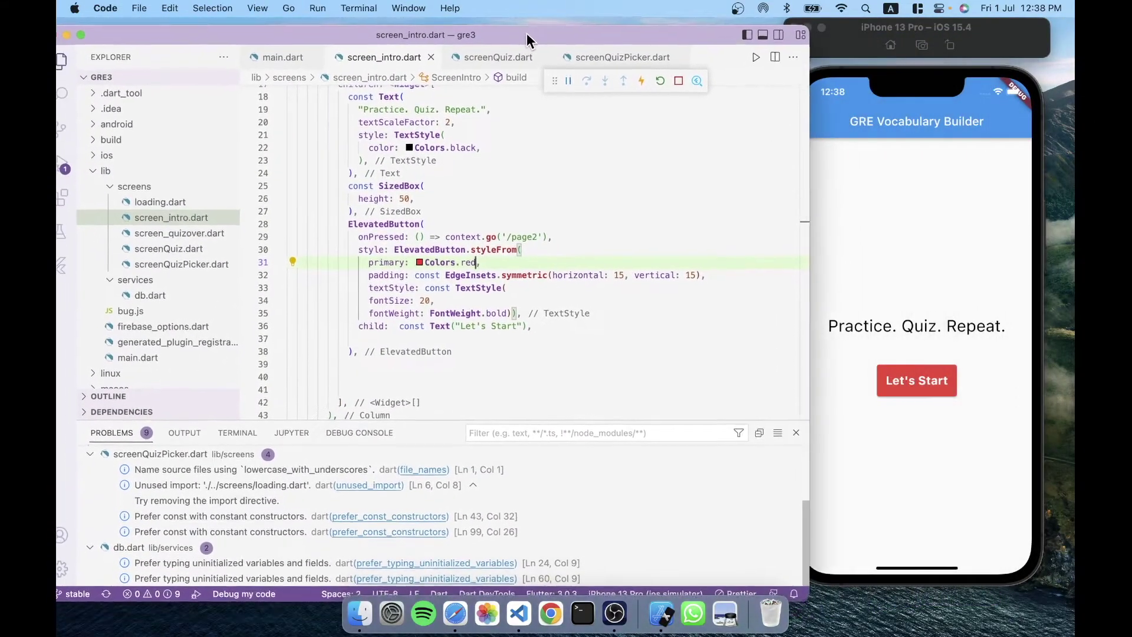
{"action": "left_click", "coordinate": [840, 54]}
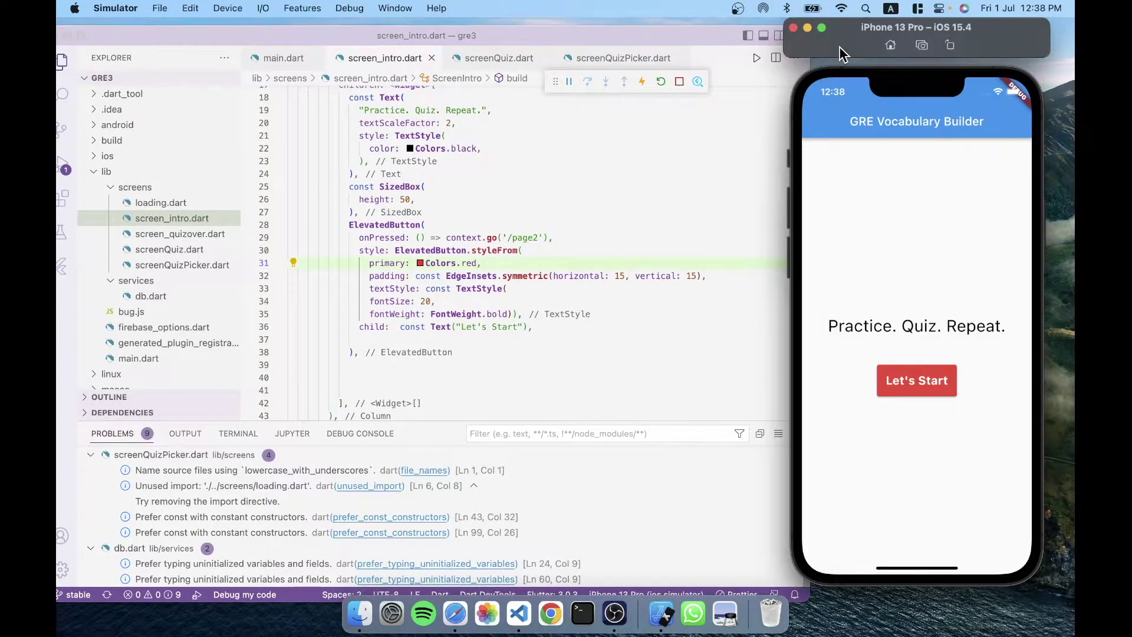
{"action": "left_click", "coordinate": [807, 28]}
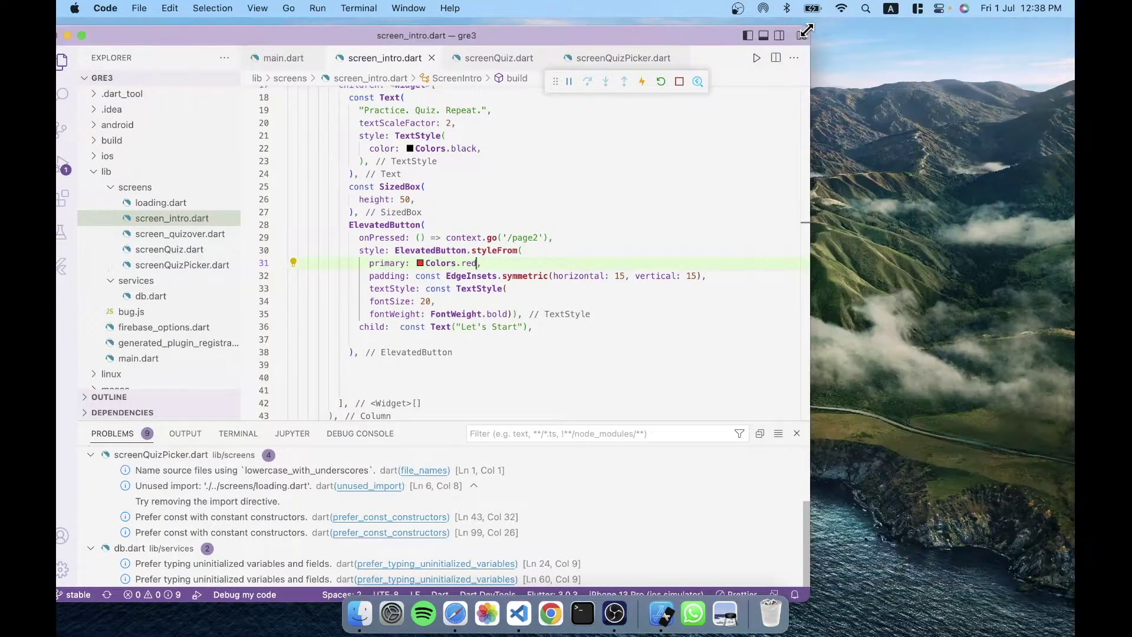
{"action": "left_click_drag", "start_coordinate": [621, 34], "coordinate": [823, 34]}
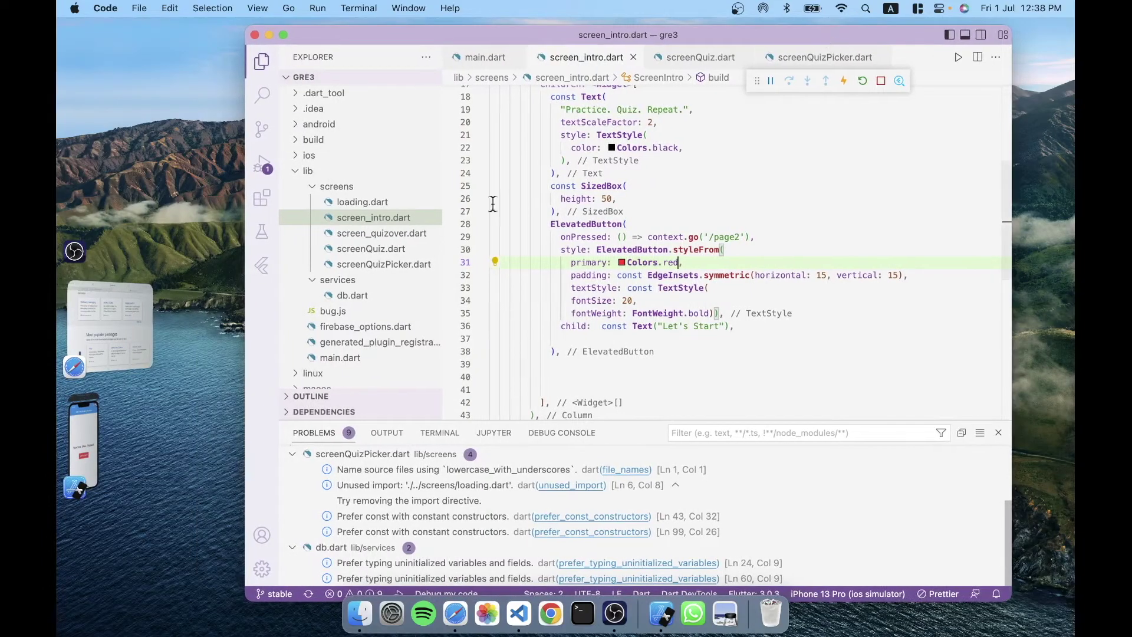
{"action": "left_click", "coordinate": [705, 152]}
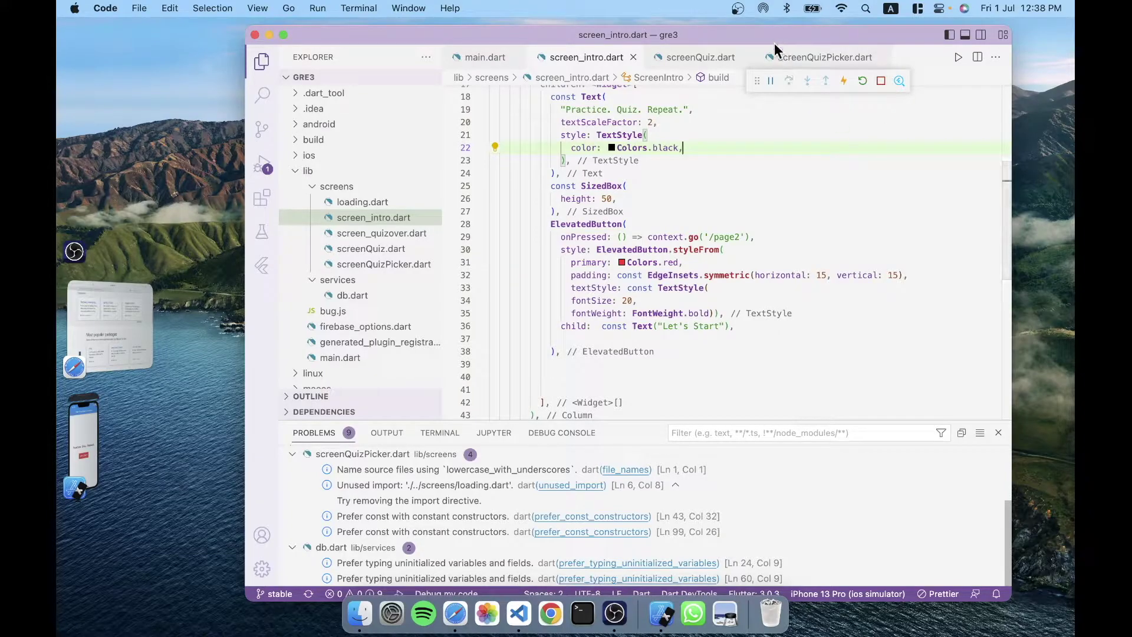
Stop the iPhone debug session and start the Pixel 5 API 31 Android emulator.
{"action": "left_click", "coordinate": [880, 80]}
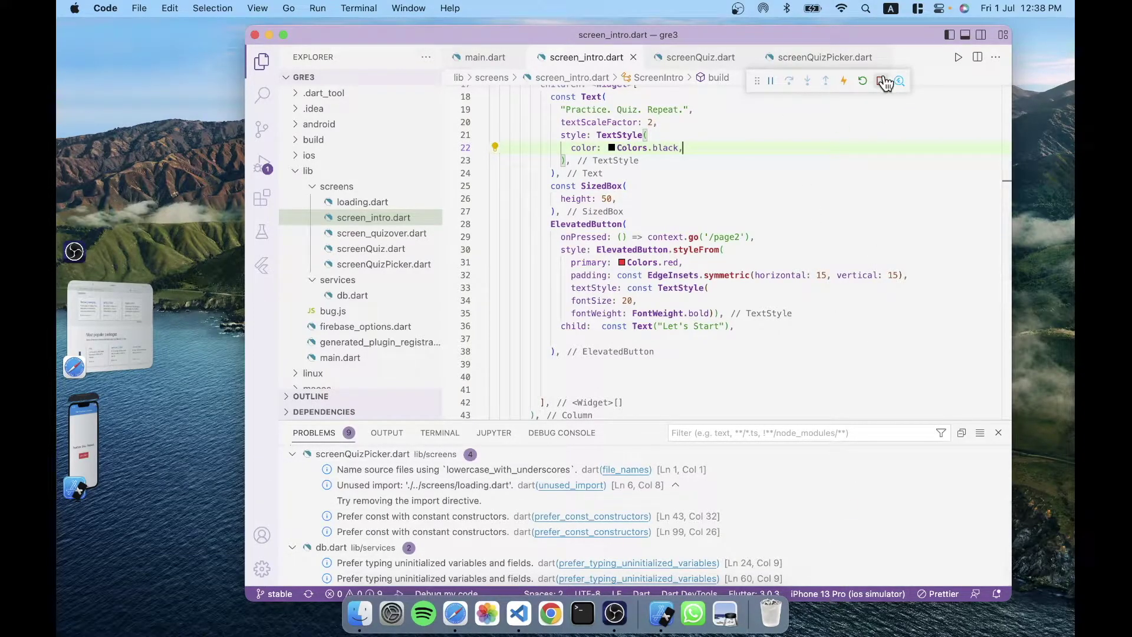
{"action": "left_click", "coordinate": [860, 594]}
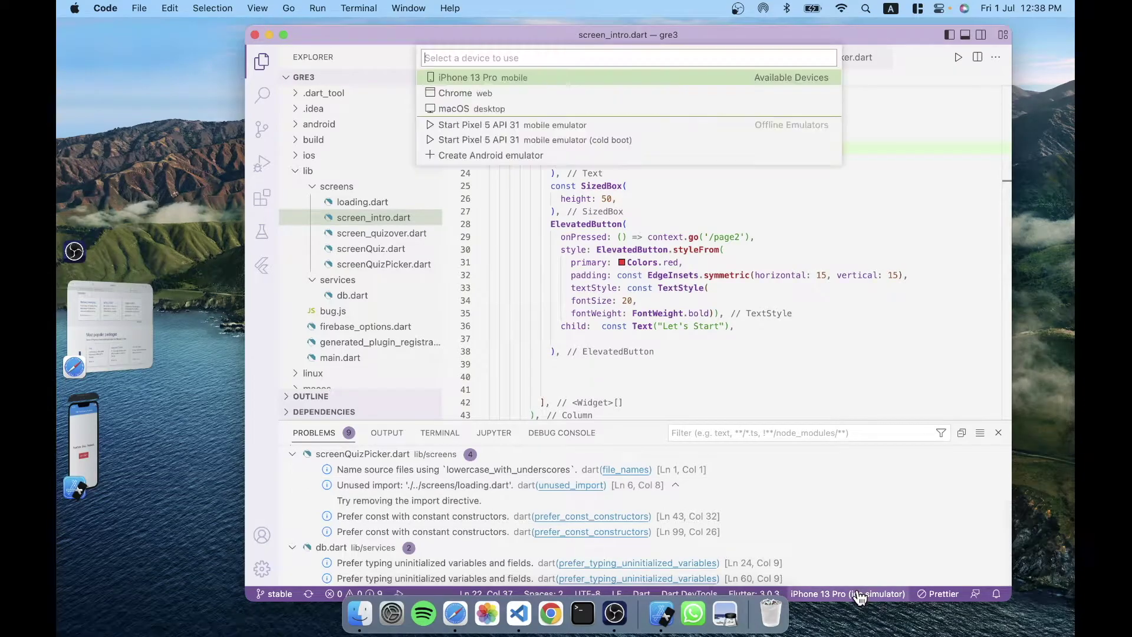
{"action": "left_click", "coordinate": [614, 125]}
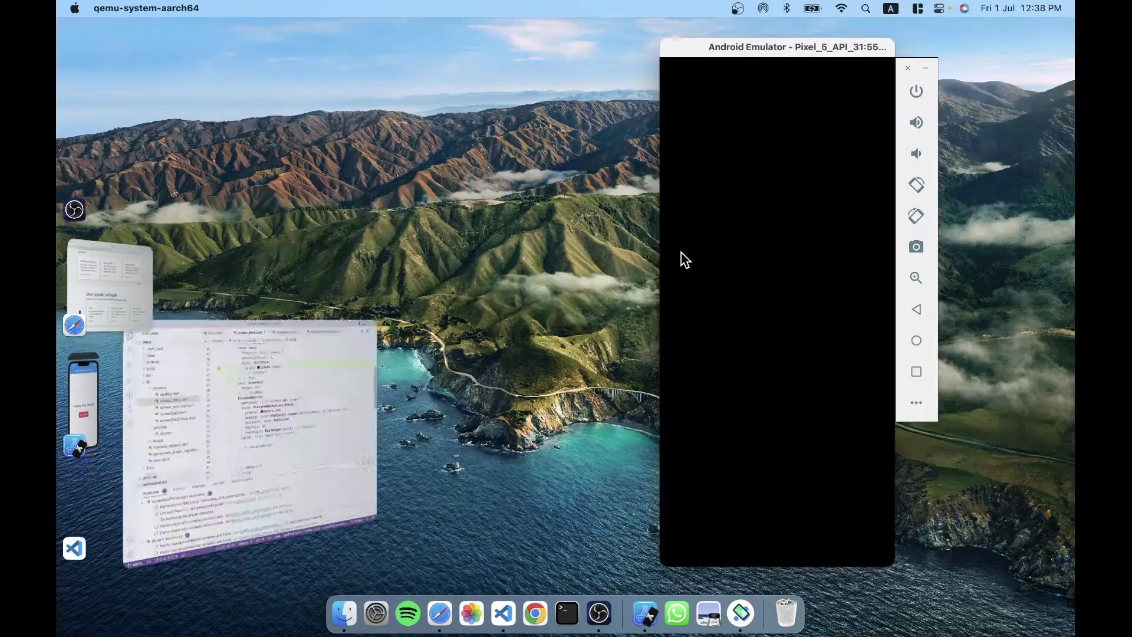
Return to VS Code and review screen_intro.dart around lines 25–27.
{"action": "left_click", "coordinate": [94, 512]}
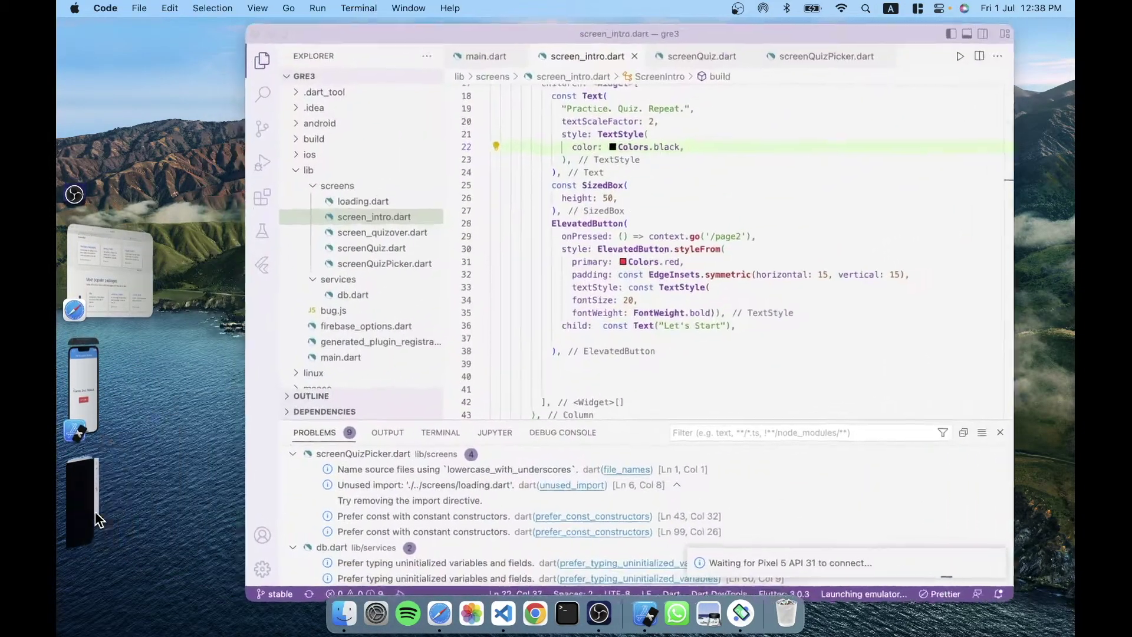
{"action": "left_click", "coordinate": [659, 187]}
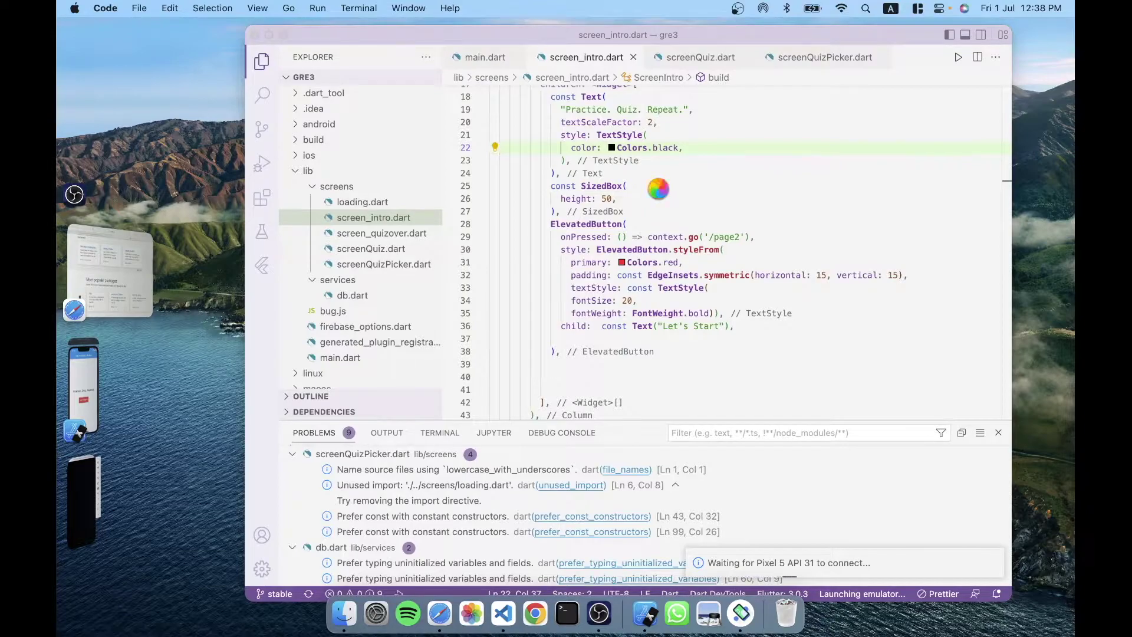
{"action": "left_click", "coordinate": [665, 212]}
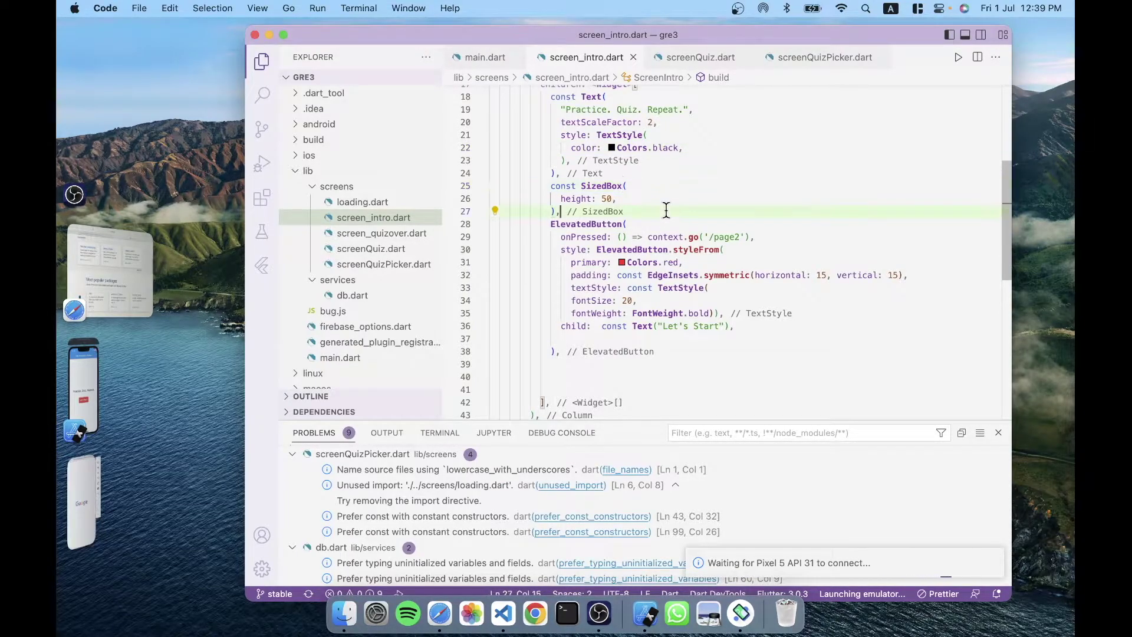
{"action": "scroll", "coordinate": [666, 210], "scroll_direction": "down", "scroll_amount": 4}
{"action": "scroll", "coordinate": [666, 210], "scroll_direction": "up", "scroll_amount": 10}
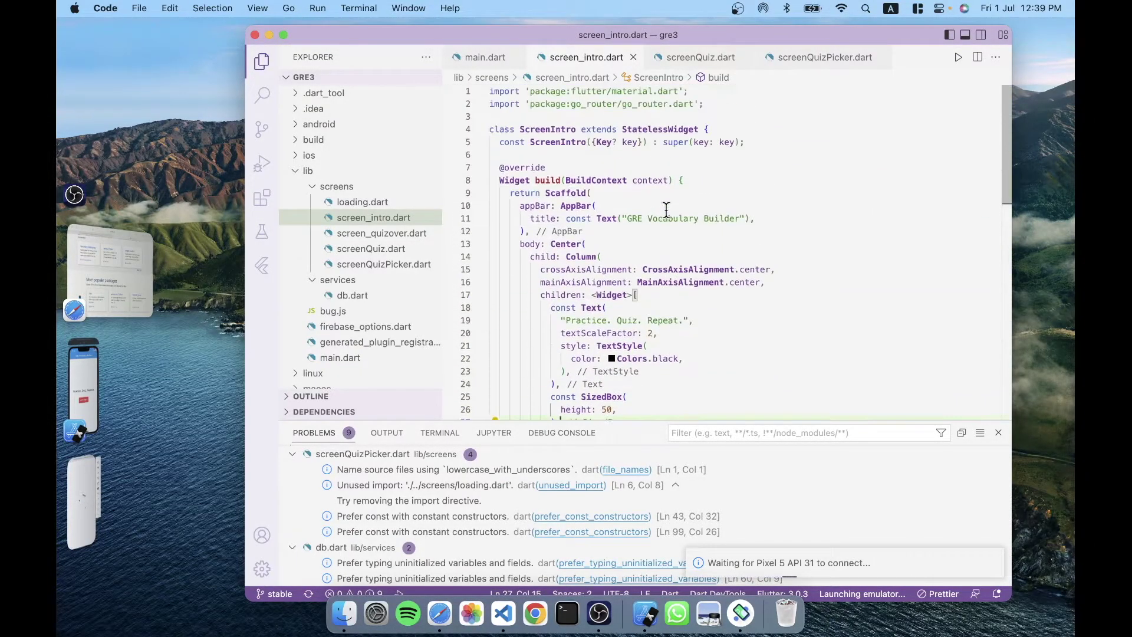
{"action": "scroll", "coordinate": [666, 211], "scroll_direction": "down", "scroll_amount": 8}
{"action": "scroll", "coordinate": [666, 209], "scroll_direction": "down", "scroll_amount": 1}
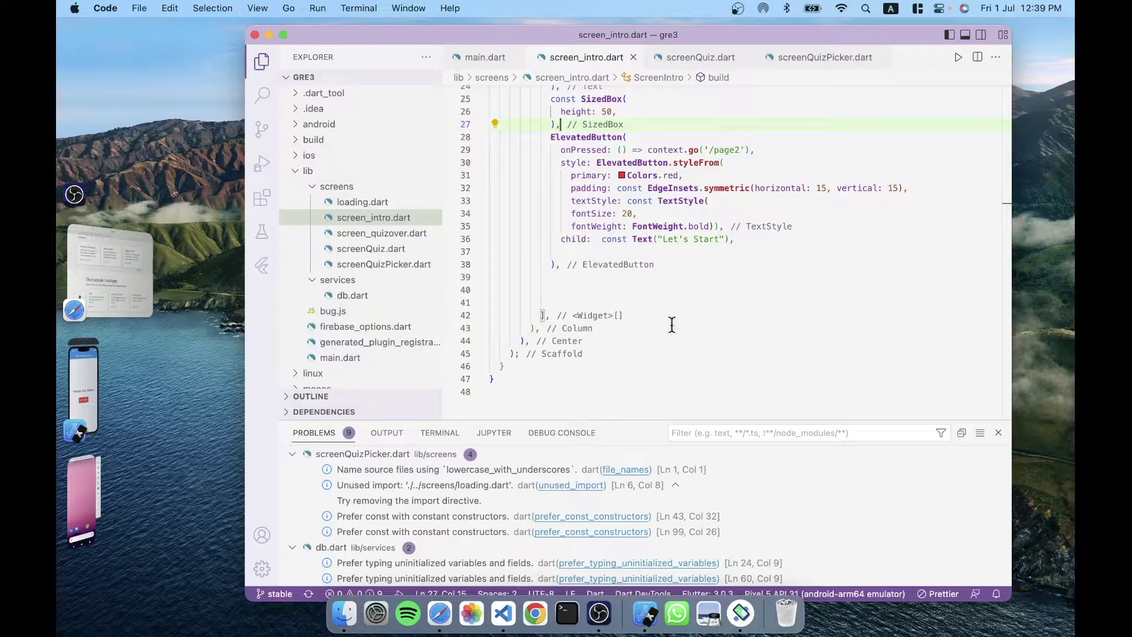
Run main.dart in debug mode on the Android emulator, then switch to Safari.
{"action": "left_click", "coordinate": [485, 58]}
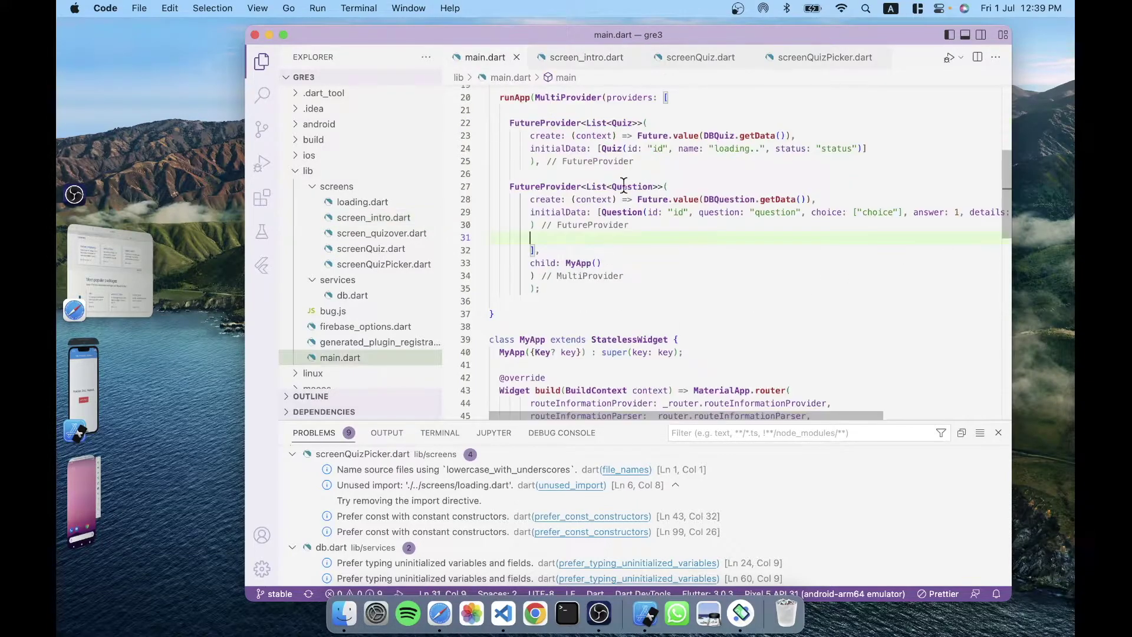
{"action": "left_click", "coordinate": [658, 213]}
{"action": "left_click", "coordinate": [950, 58]}
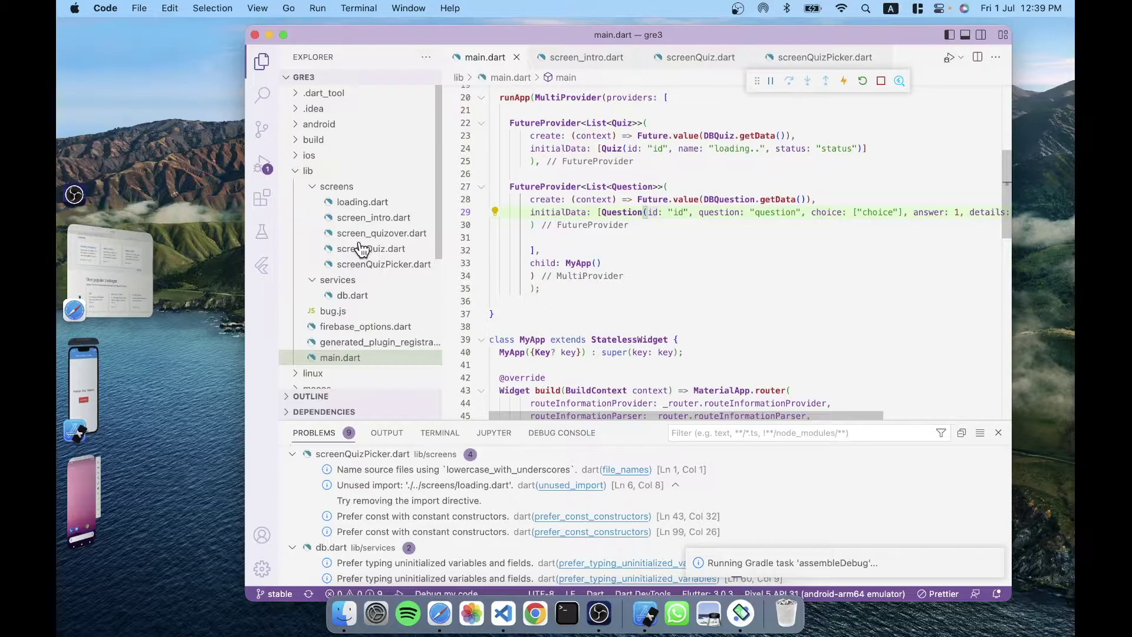
{"action": "key", "text": "super+Tab"}
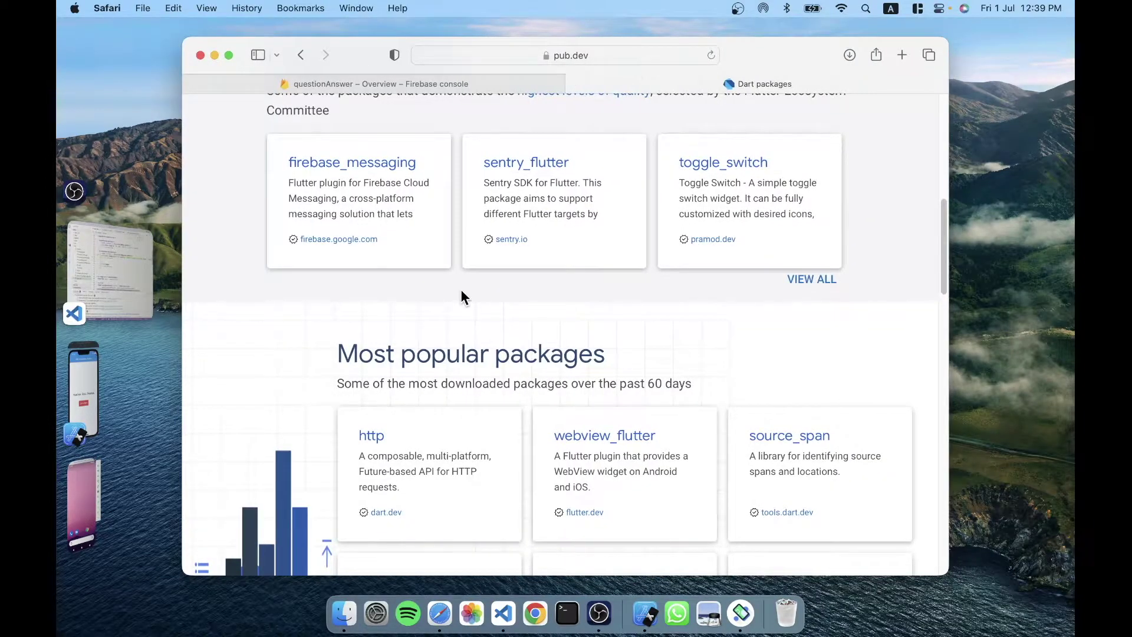
Open the firebase_messaging 11.4.3 page from pub.dev's Flutter Favorites, then set Safari aside to show the desktop.
{"action": "scroll", "coordinate": [462, 295], "scroll_direction": "down", "scroll_amount": 3}
{"action": "scroll", "coordinate": [461, 289], "scroll_direction": "up", "scroll_amount": 6}
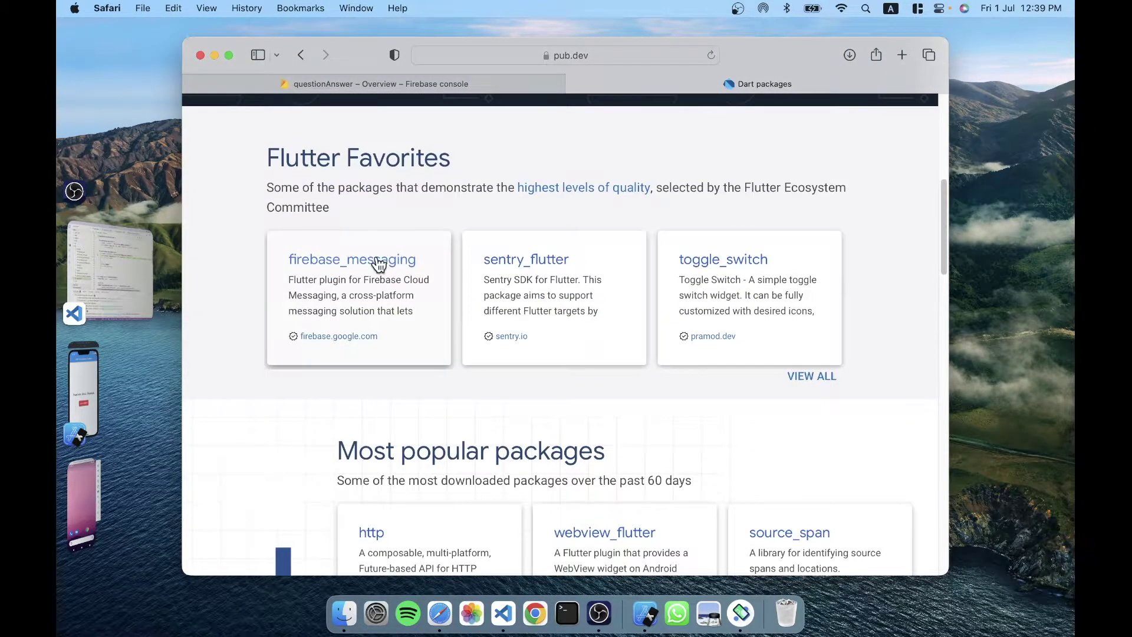
{"action": "left_click", "coordinate": [379, 261]}
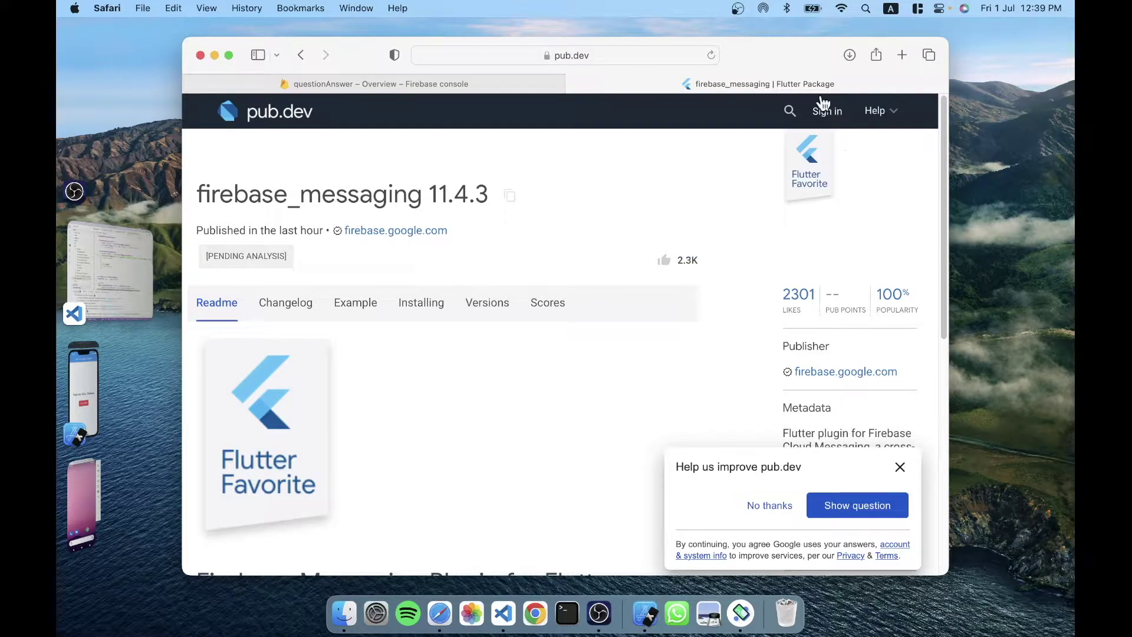
{"action": "mouse_move", "coordinate": [752, 52]}
{"action": "left_mouse_down"}
{"action": "mouse_move", "coordinate": [645, 336]}
{"action": "mouse_move", "coordinate": [575, 388]}
{"action": "mouse_move", "coordinate": [615, 343]}
{"action": "mouse_move", "coordinate": [669, 313]}
{"action": "mouse_move", "coordinate": [830, 94]}
{"action": "mouse_move", "coordinate": [748, 59]}
{"action": "left_mouse_up"}
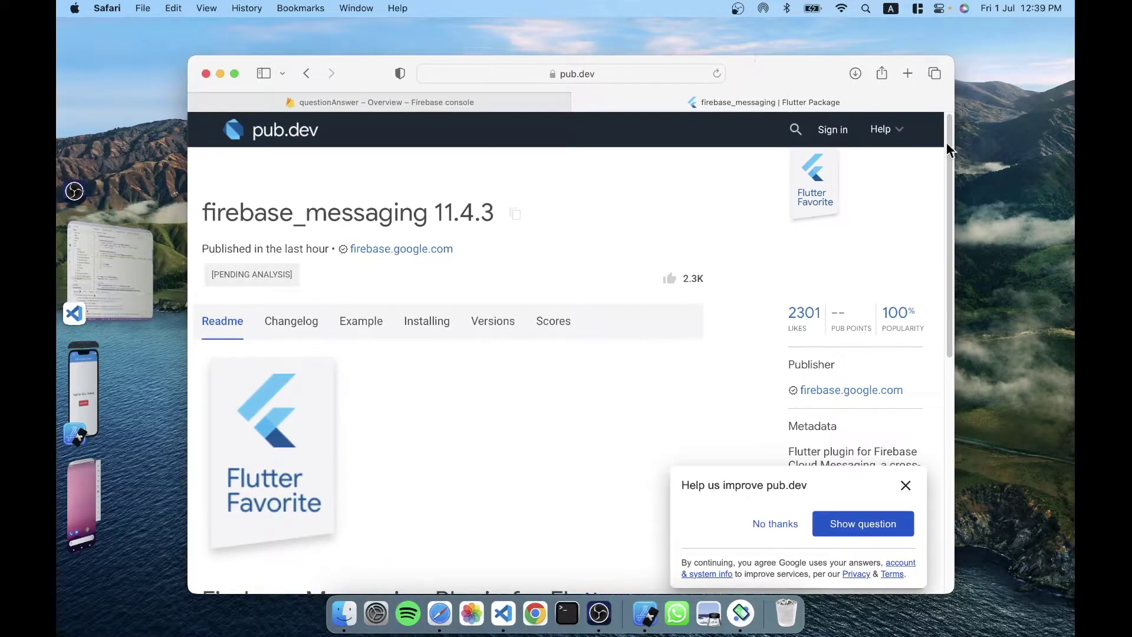
{"action": "left_click", "coordinate": [1007, 189]}
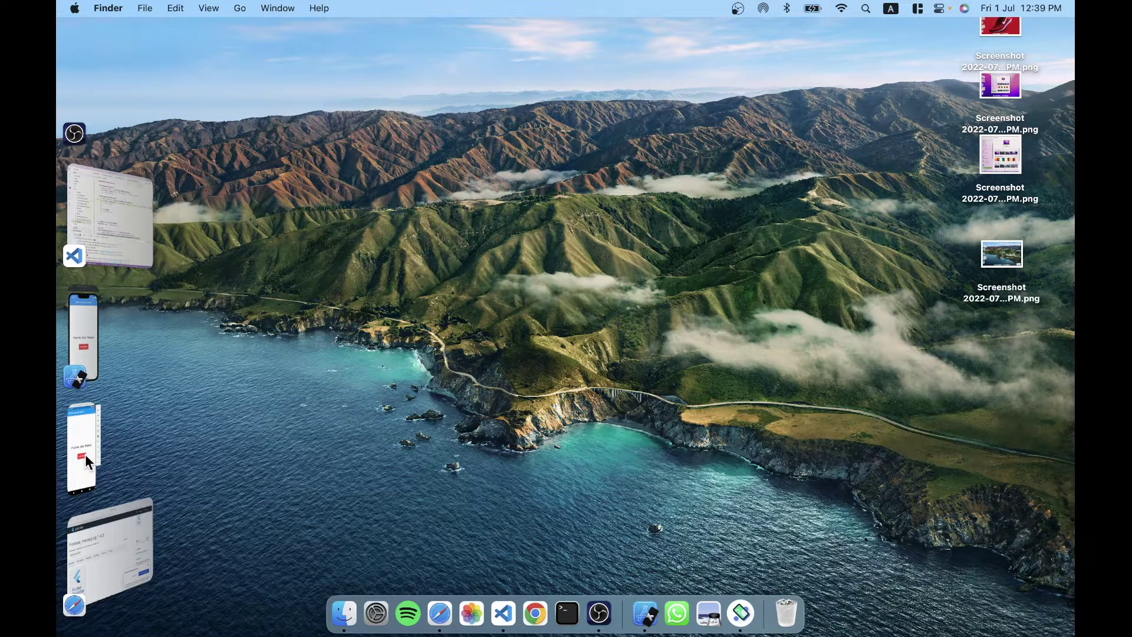
Check the Pixel 5 emulator's red Let's Start button, then return to main.dart.
{"action": "left_click", "coordinate": [85, 472]}
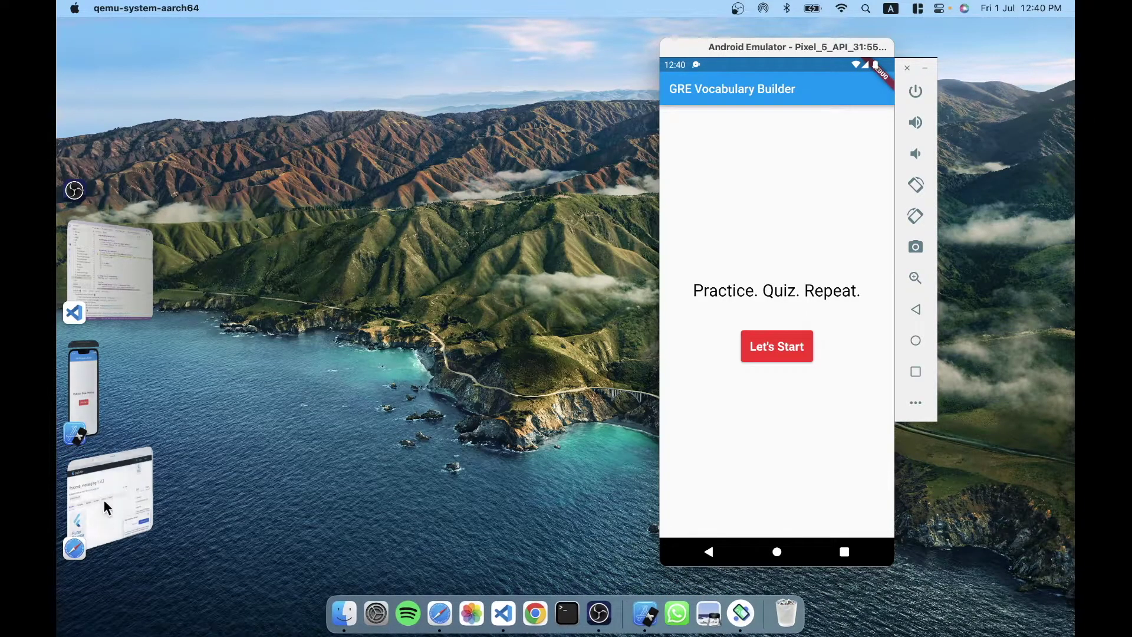
{"action": "left_click", "coordinate": [108, 280]}
In screen_intro.dart line 31, replace Colors.red with Colors.blue for the Let's Start button.
{"action": "left_click", "coordinate": [715, 302]}
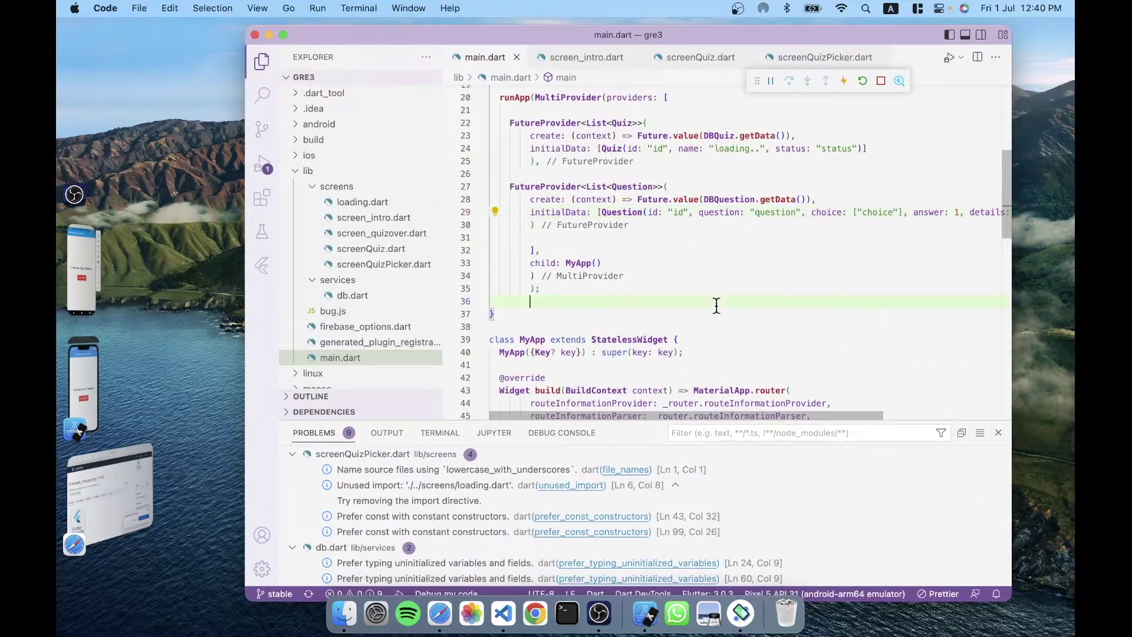
{"action": "scroll", "coordinate": [694, 330], "scroll_direction": "down", "scroll_amount": 1}
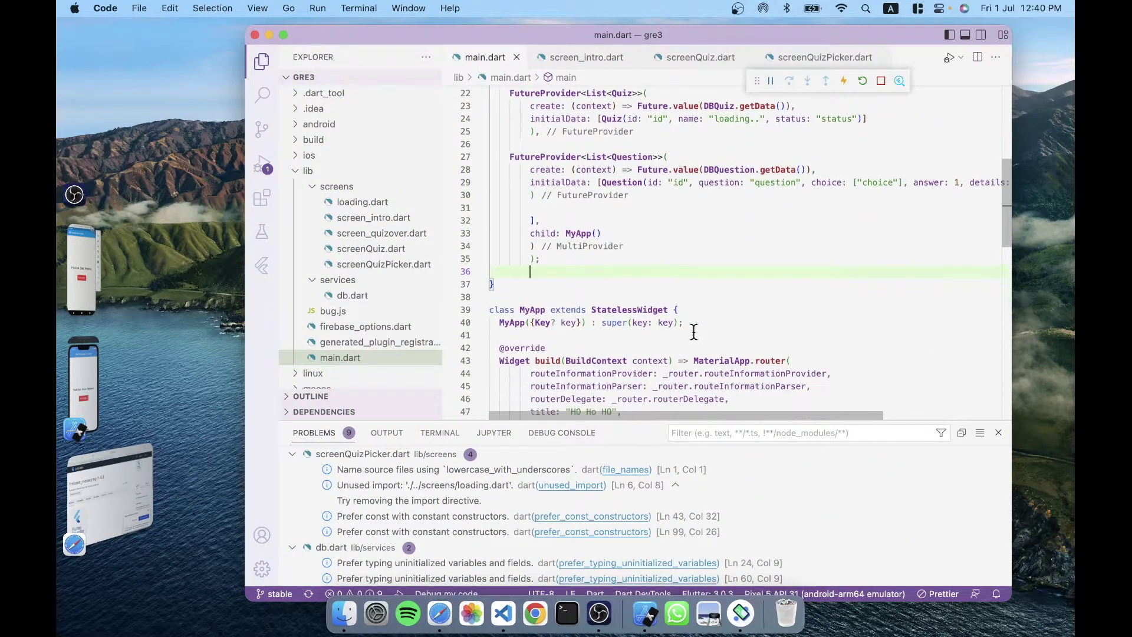
{"action": "left_click", "coordinate": [592, 65]}
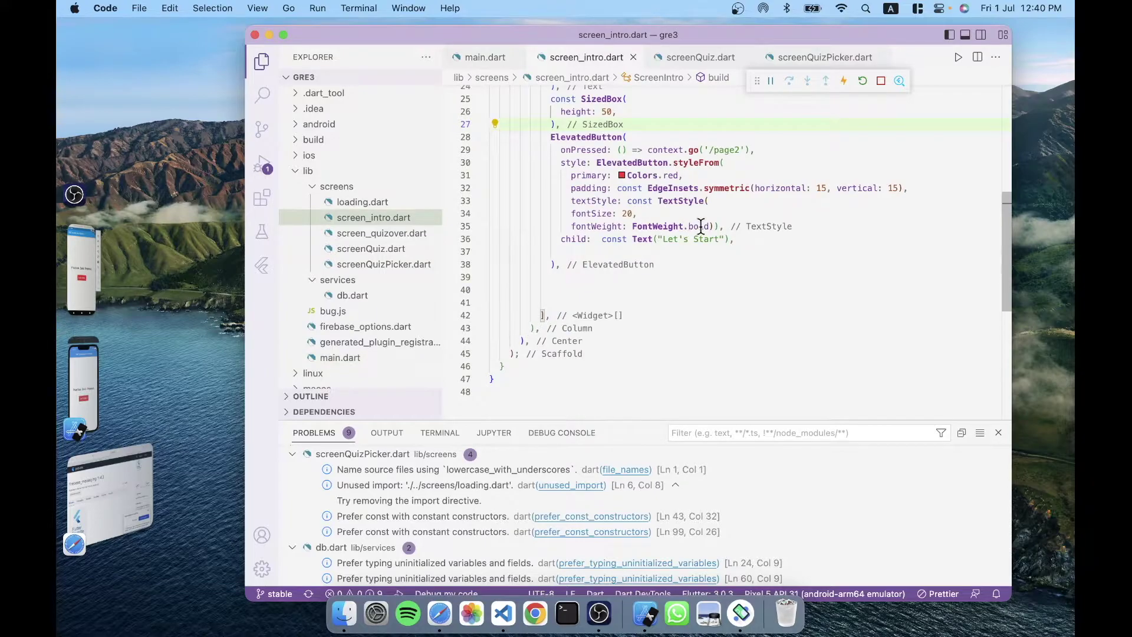
{"action": "scroll", "coordinate": [663, 198], "scroll_direction": "up", "scroll_amount": 2}
{"action": "left_click", "coordinate": [664, 201]}
{"action": "key", "text": "Delete"}
{"action": "key", "text": "Delete"}
{"action": "key", "text": "Delete"}
{"action": "key", "text": "Delete"}
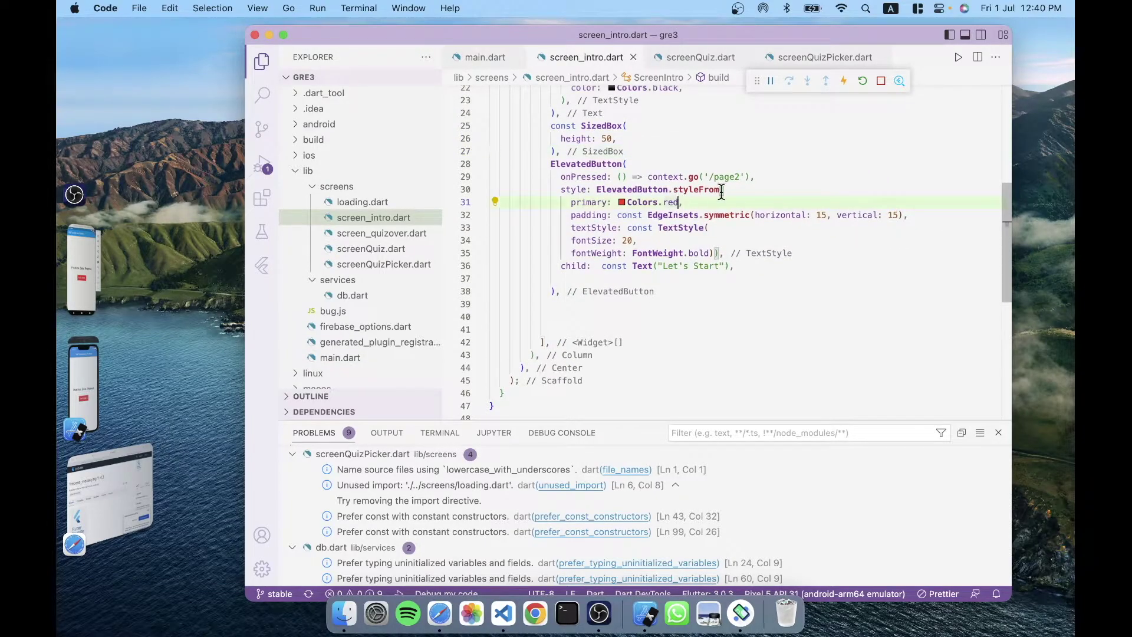
{"action": "type", "text": "blue"}
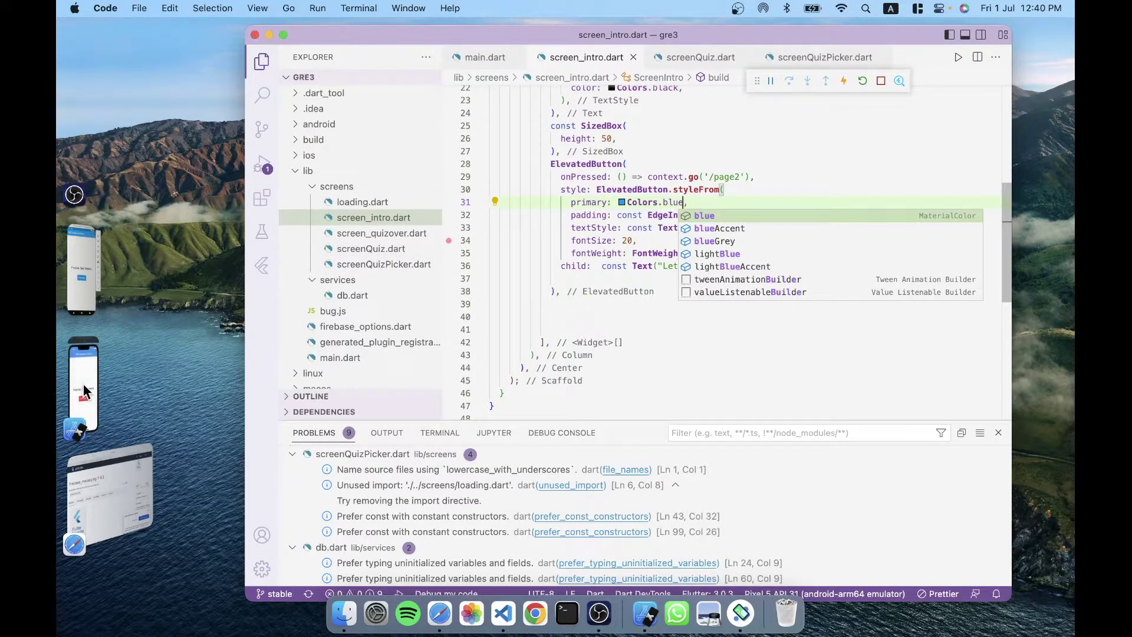
Arrange the Android Emulator and iPhone Simulator side by side, with the iPhone active.
{"action": "left_click", "coordinate": [84, 392]}
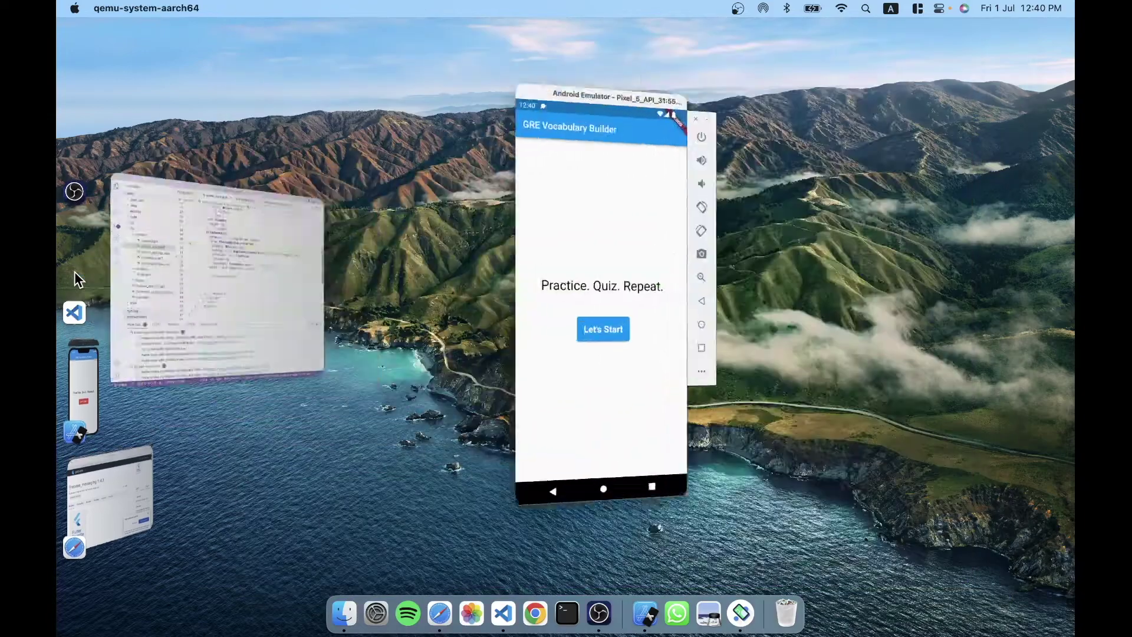
{"action": "left_click", "coordinate": [76, 391]}
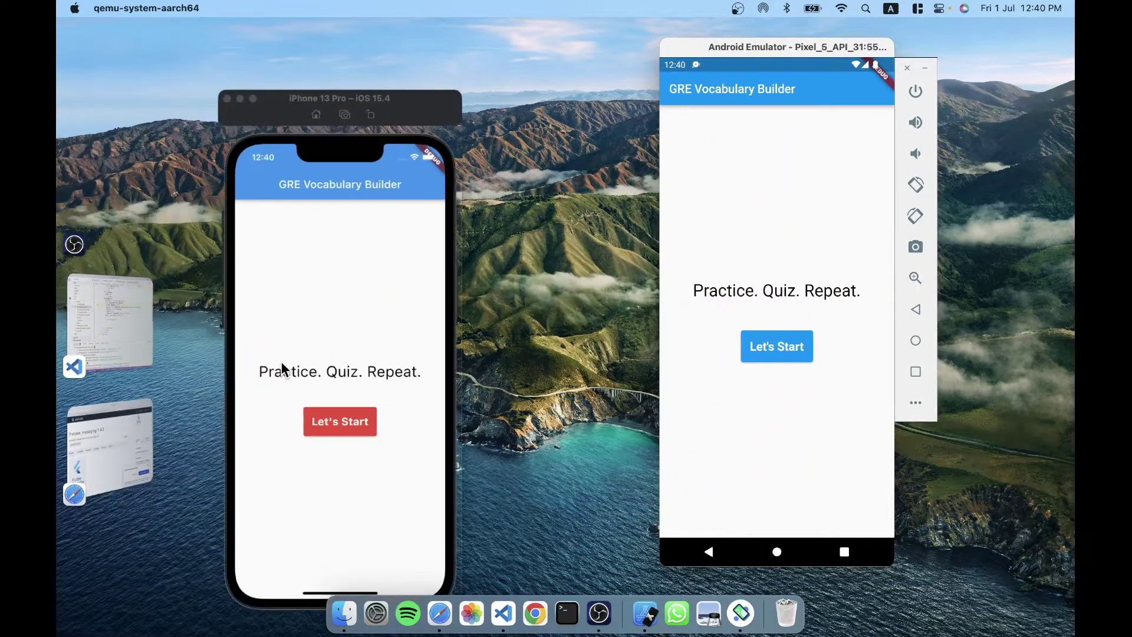
{"action": "left_click", "coordinate": [392, 299]}
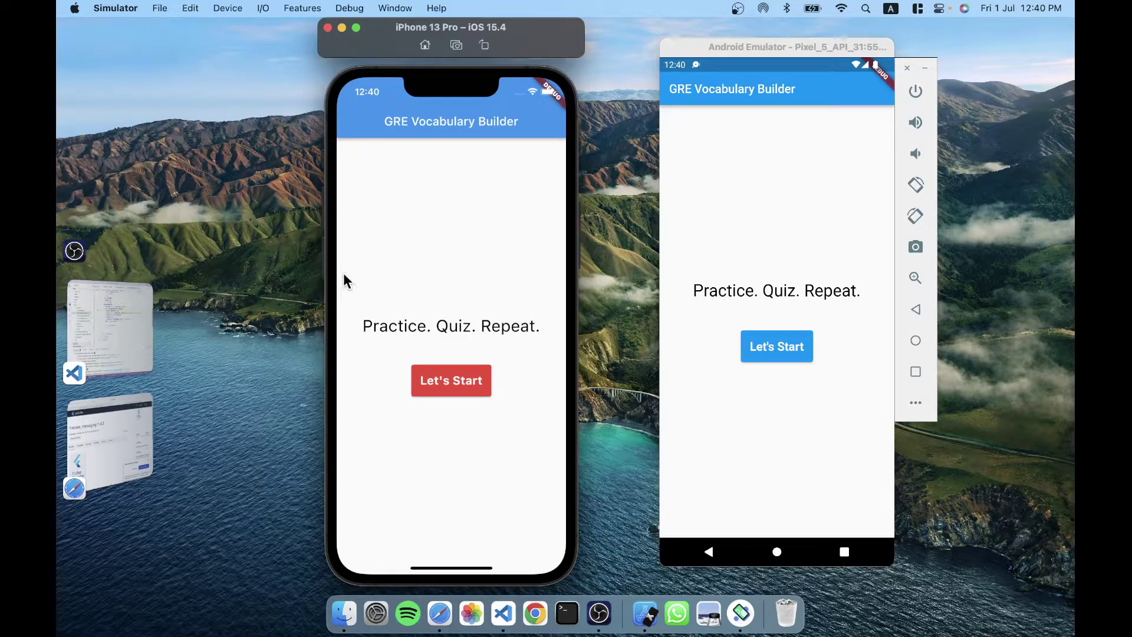
Tap Let's Start on the iPhone and Android apps to reach Pick a quiz.
{"action": "left_click", "coordinate": [437, 381]}
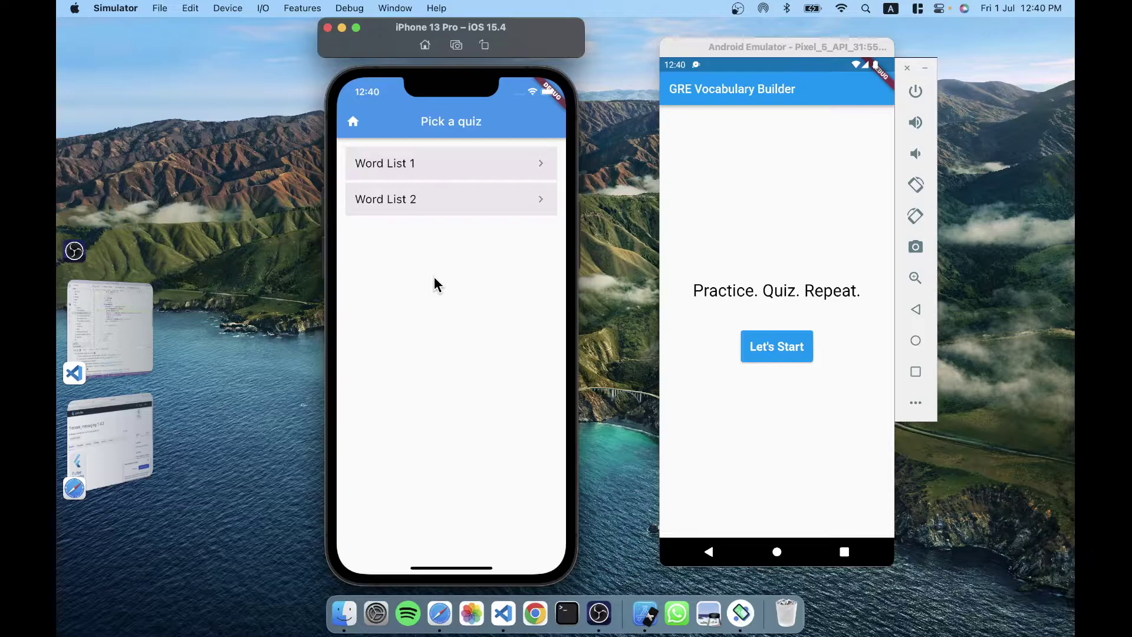
{"action": "left_click", "coordinate": [780, 352]}
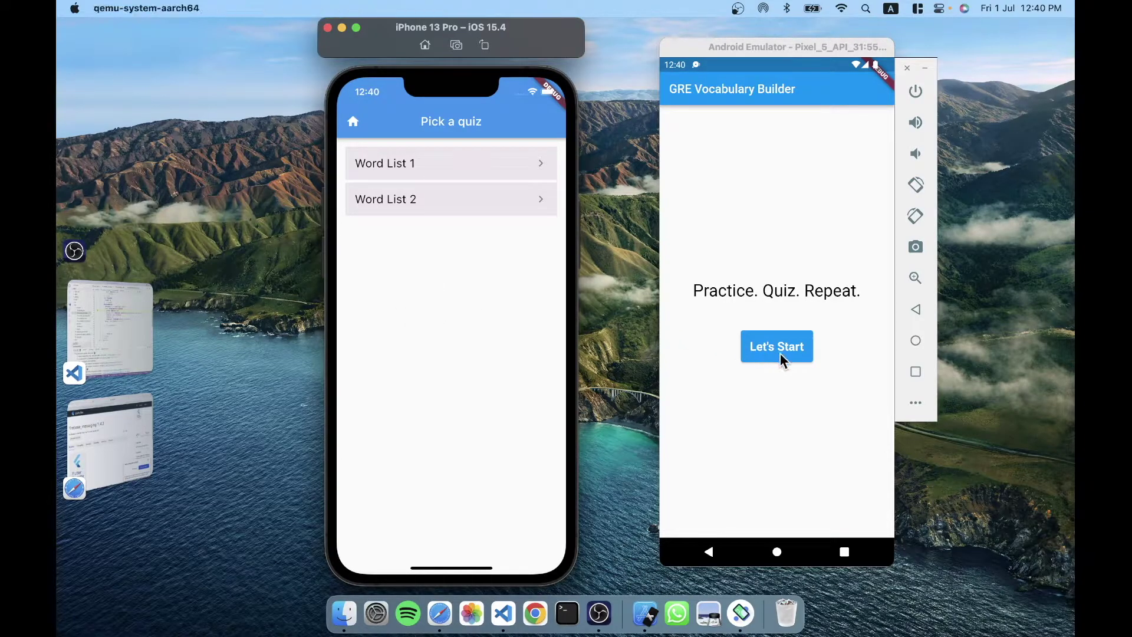
{"action": "left_click", "coordinate": [780, 352]}
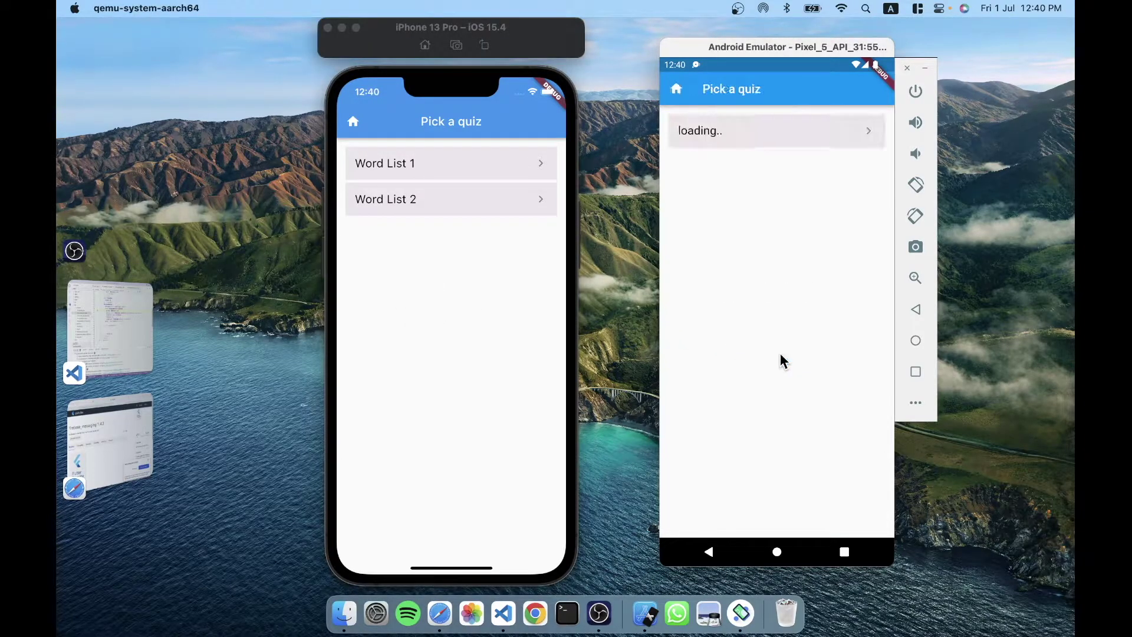
{"action": "left_click", "coordinate": [112, 330]}
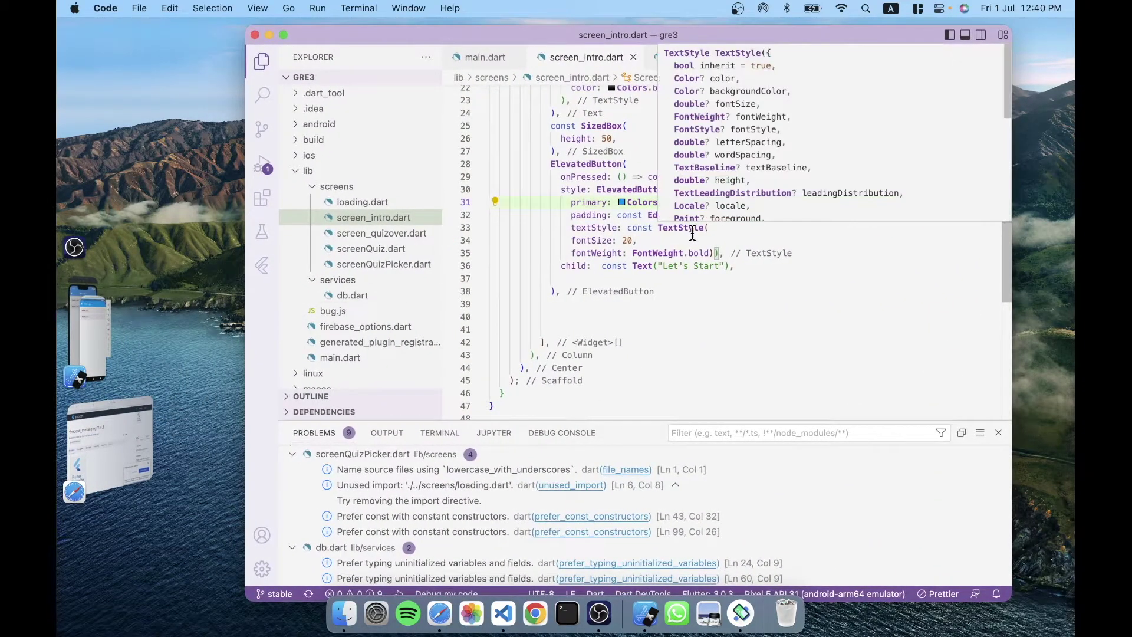
Bring the iPhone Simulator and Android Emulator windows, showing Word List 1 and 2, forward.
{"action": "left_click", "coordinate": [82, 355]}
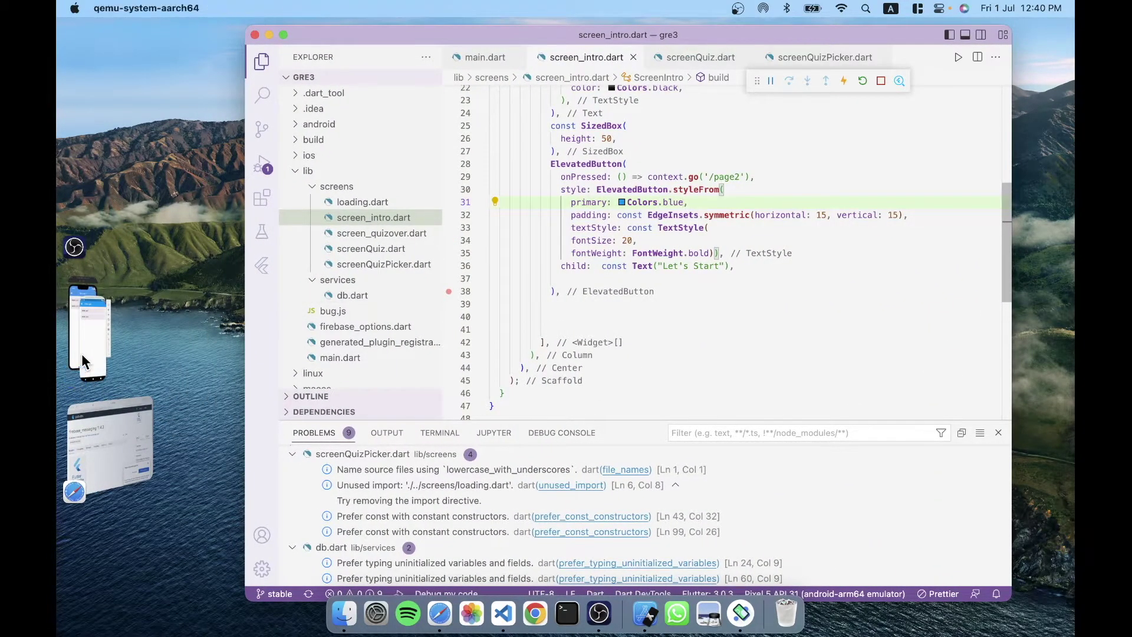